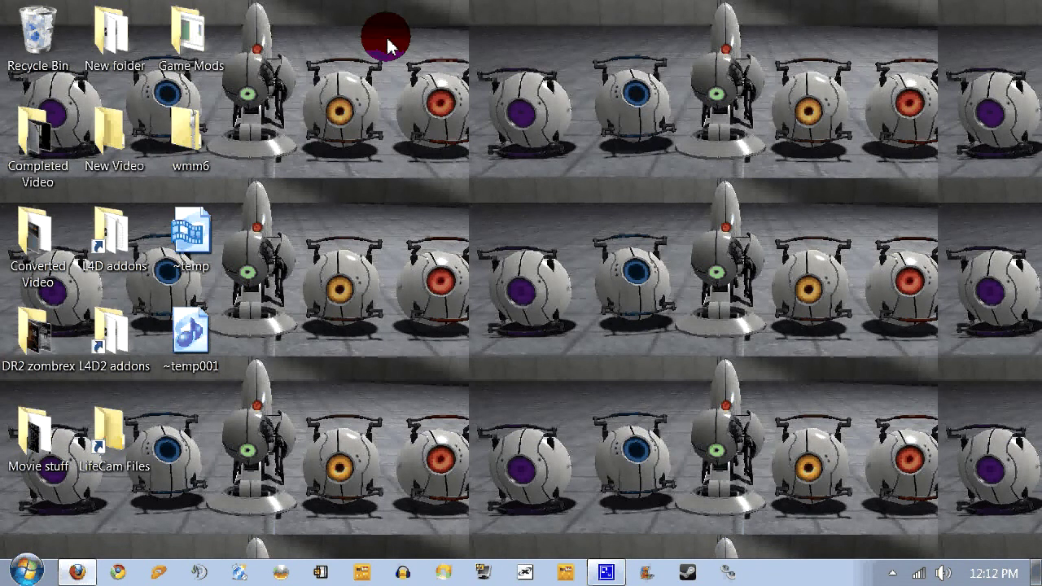
Open the wmm6 download on the desktop, then its inner wmm6 folder.
double_click(200, 161)
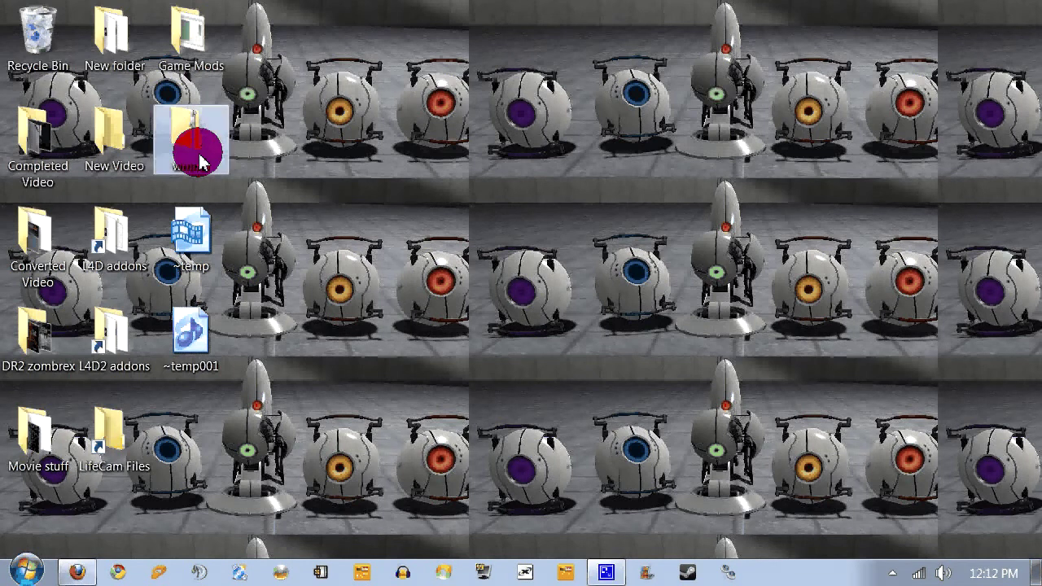
double_click(322, 140)
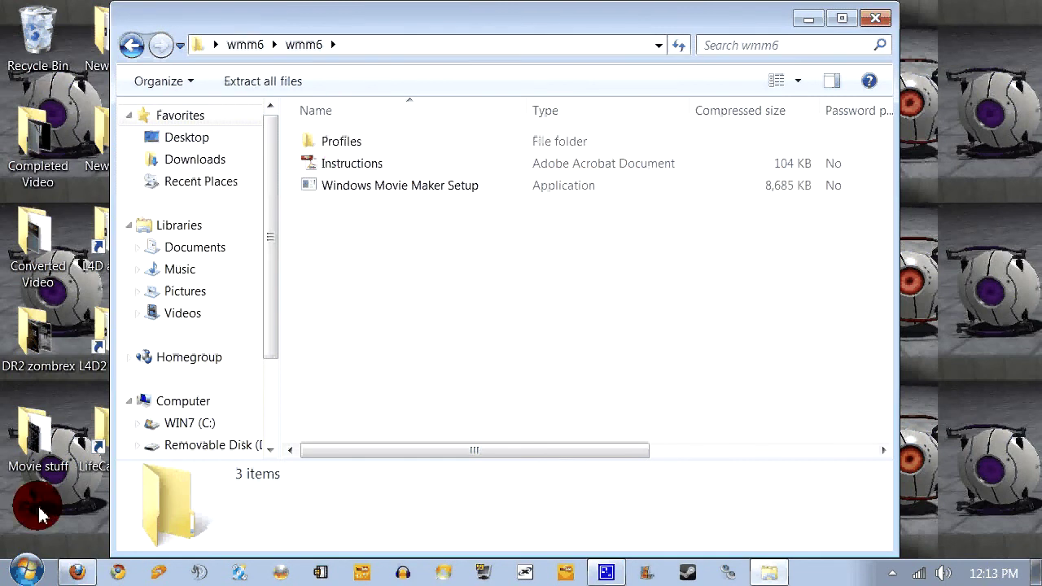
From Start > Computer, open the WIN7 (C:) drive and its Program Files (x86) folder.
click(23, 565)
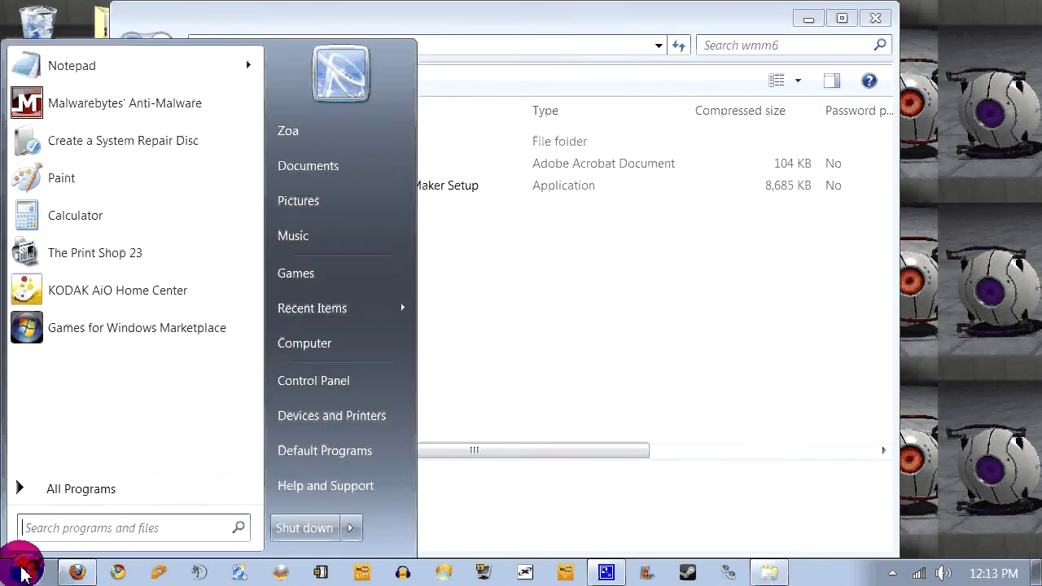
click(351, 339)
double_click(328, 158)
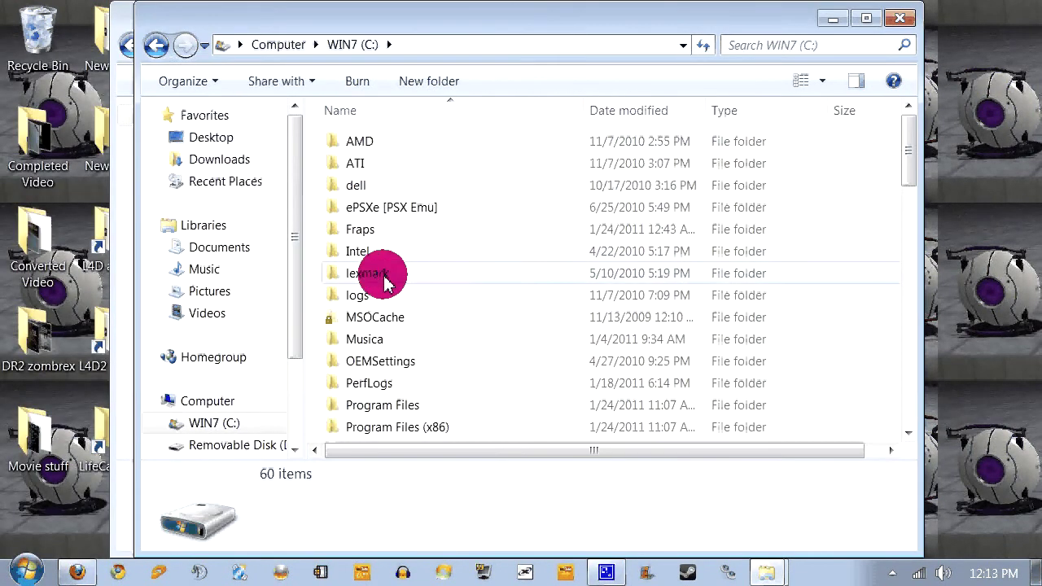
scroll(381, 281, down, 3)
scroll(424, 340, up, 1)
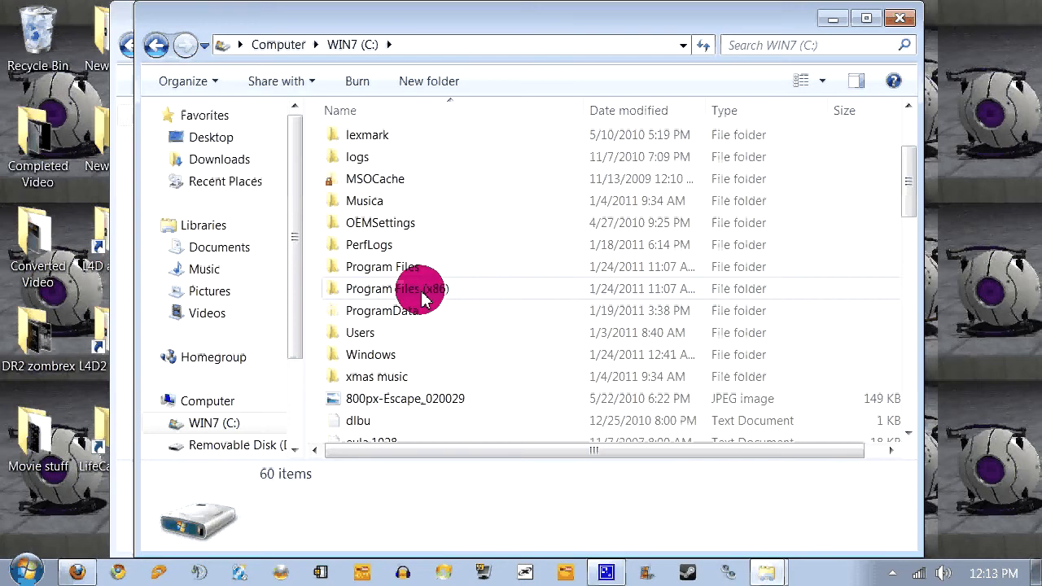
double_click(426, 290)
Go into Movie Maker > Shared > Profiles to see the four Windows Media HD .prx profiles.
scroll(425, 244, down, 4)
scroll(427, 265, down, 5)
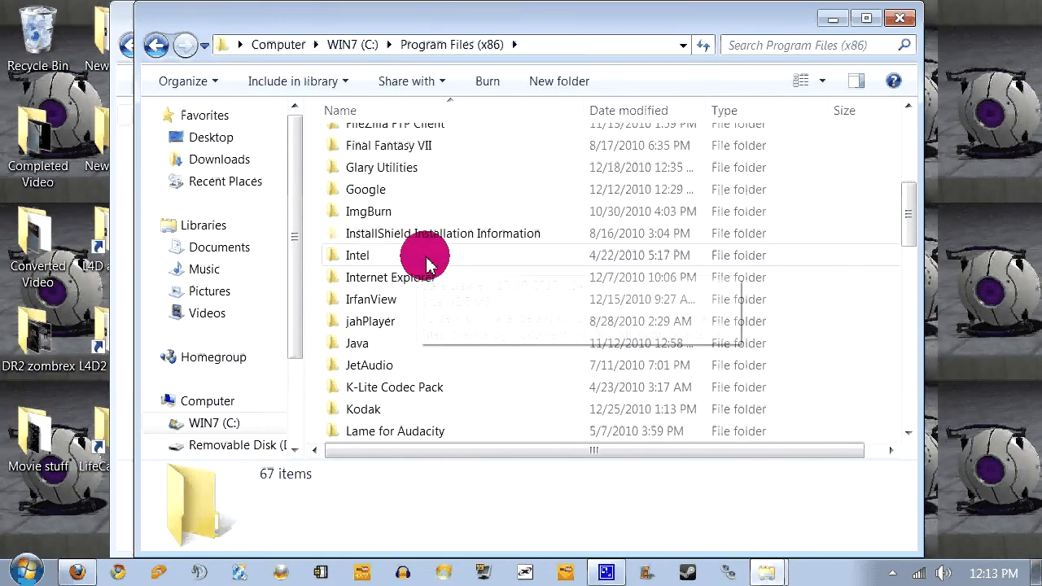
scroll(429, 265, down, 3)
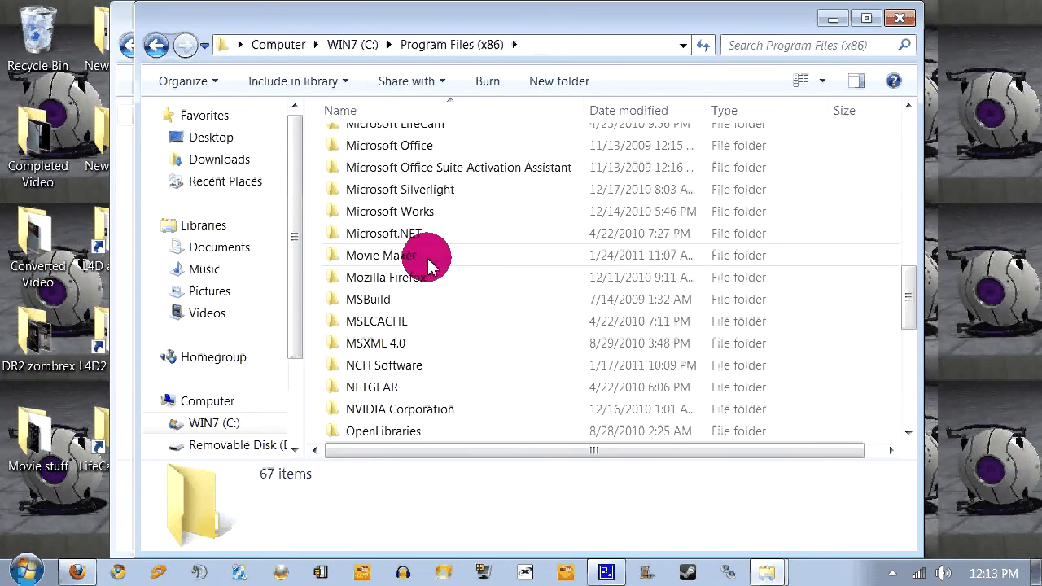
double_click(414, 192)
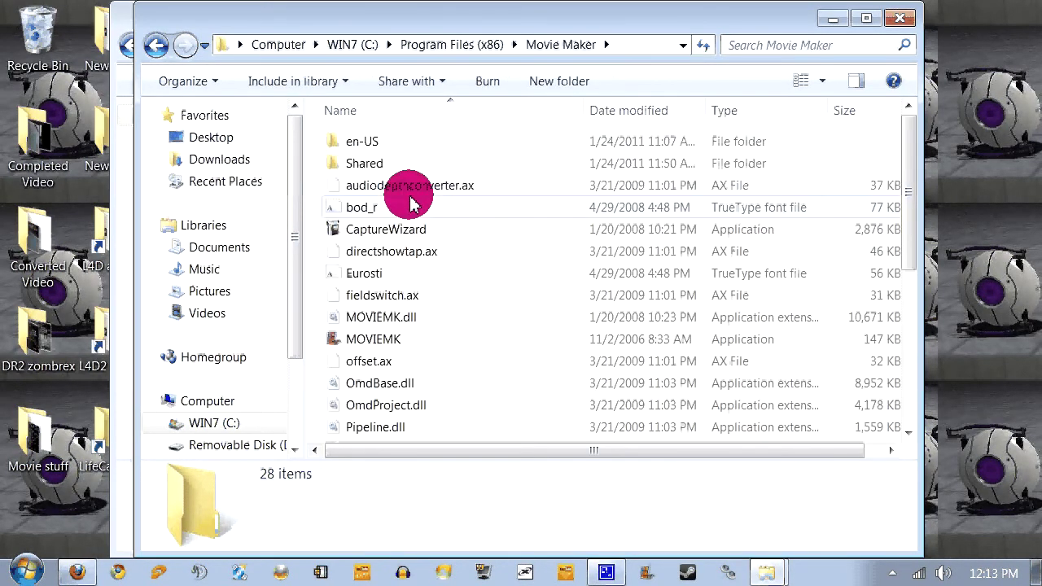
double_click(375, 163)
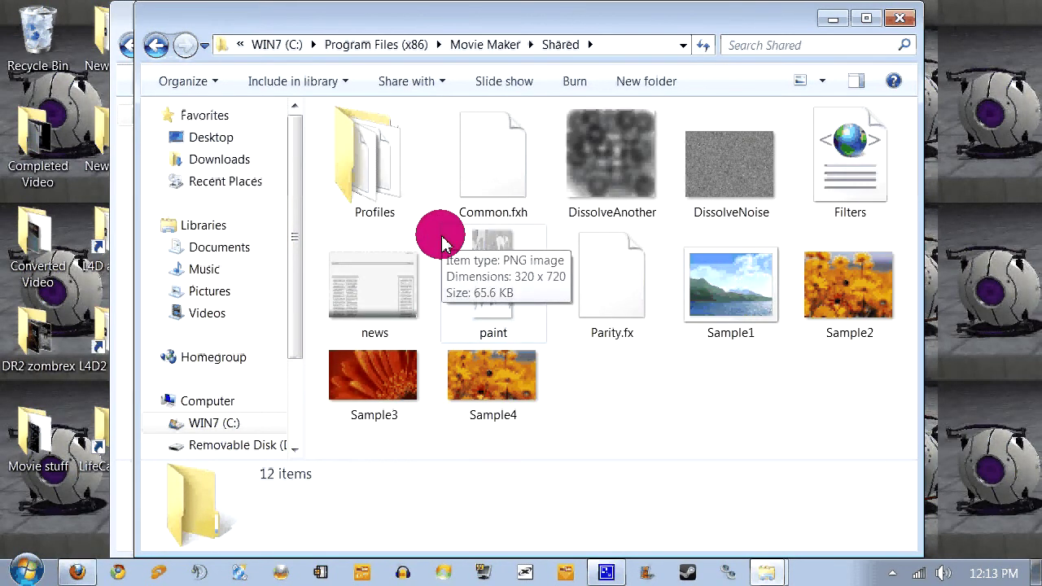
double_click(390, 195)
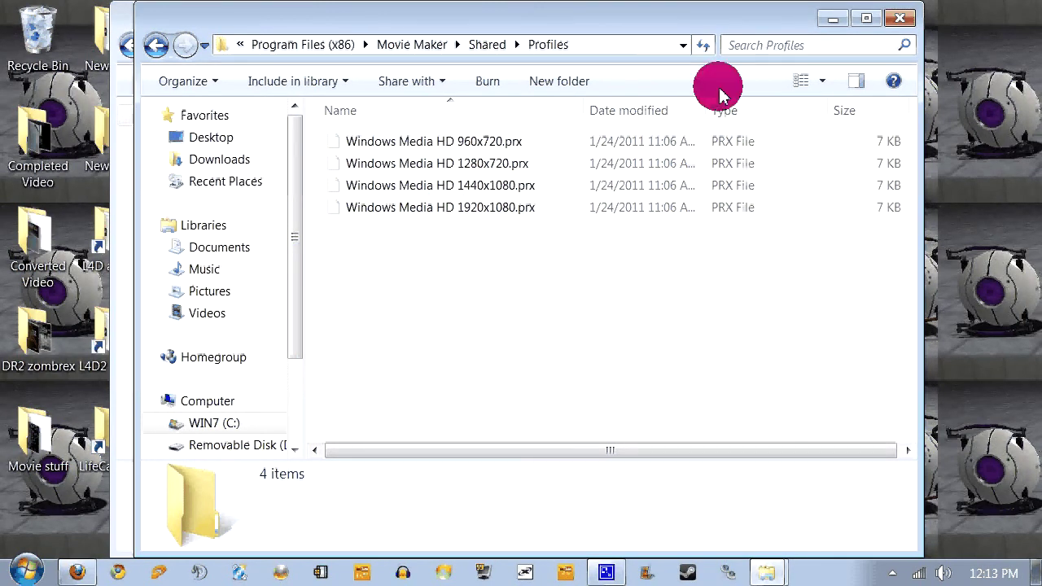
Close the Profiles and wmm6 Explorer windows.
click(899, 20)
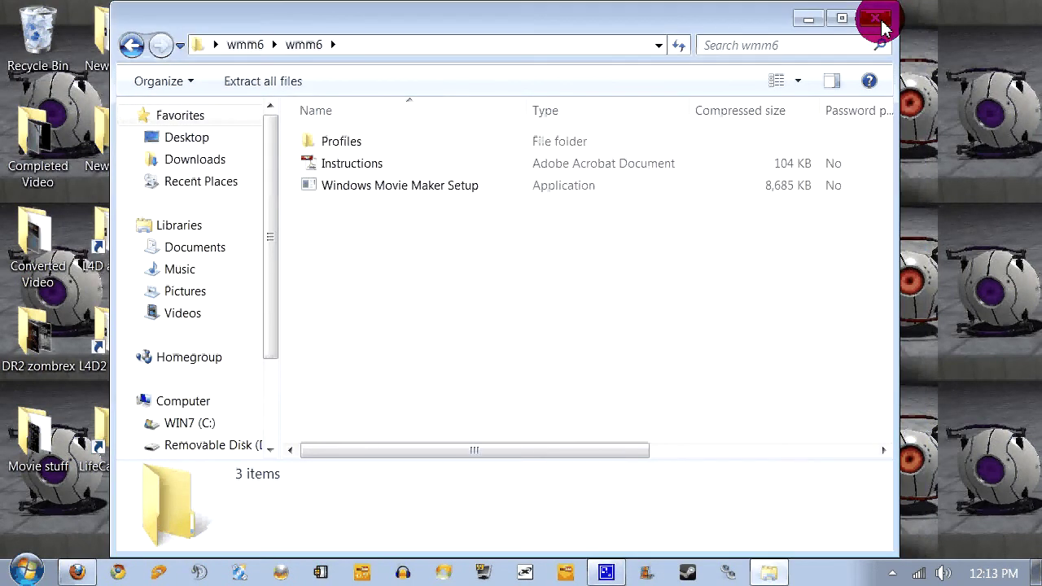
click(882, 27)
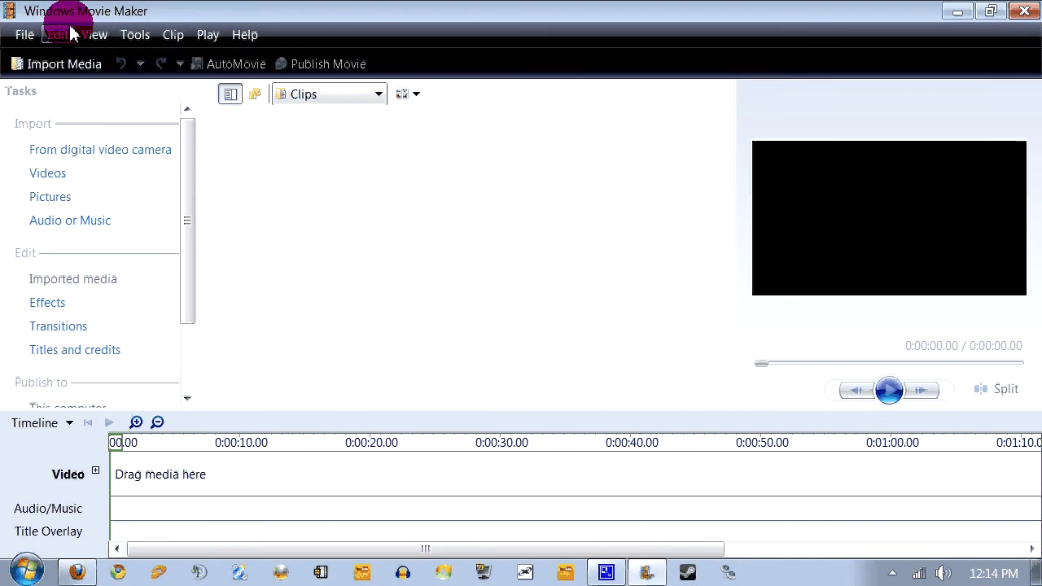
click(123, 34)
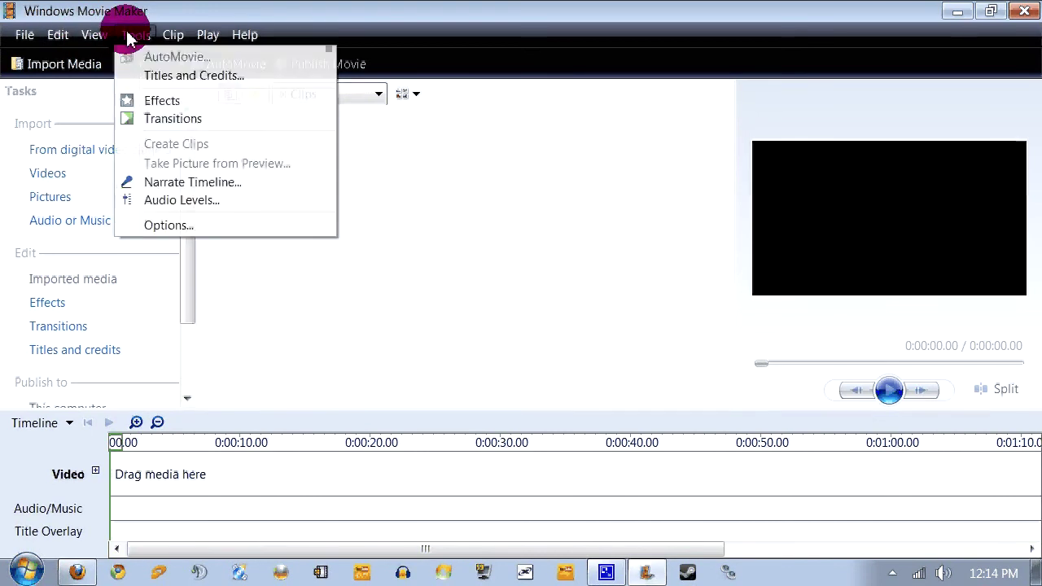
click(161, 224)
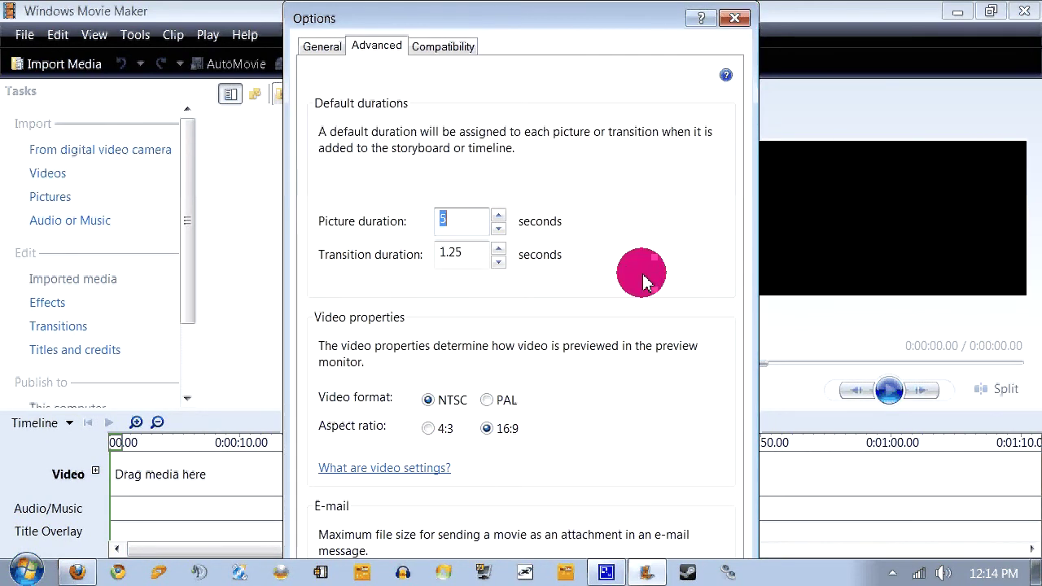
click(737, 21)
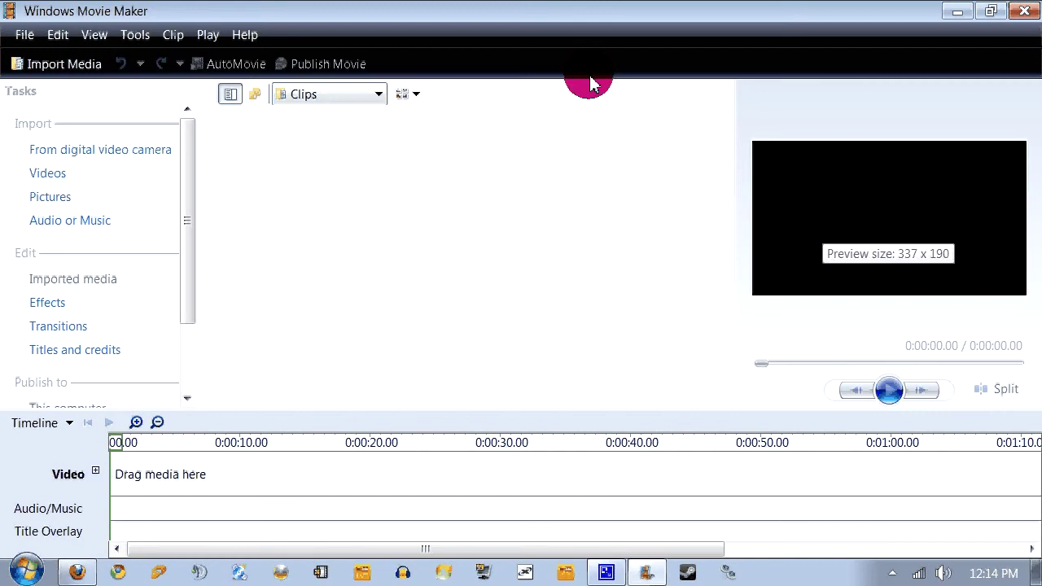
click(75, 65)
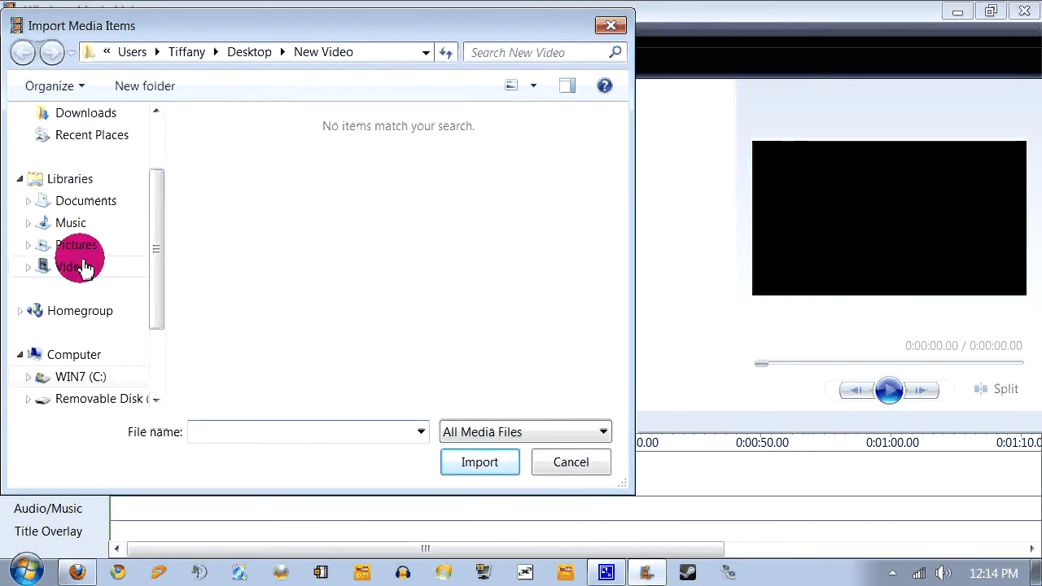
Import the GTA4 mod video from Desktop > Converted Video into the project.
drag(156, 244, 172, 179)
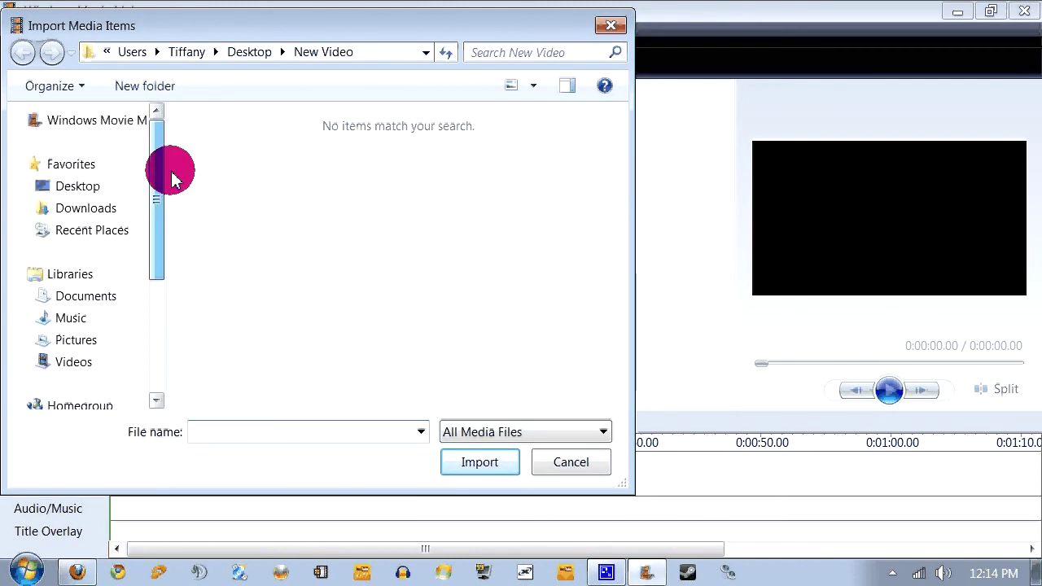
click(88, 197)
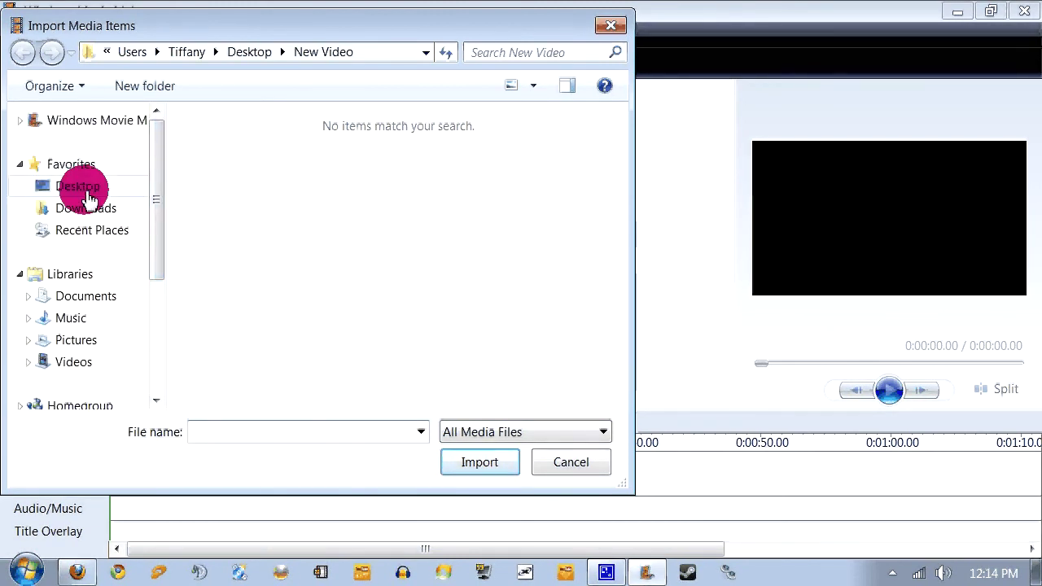
click(118, 239)
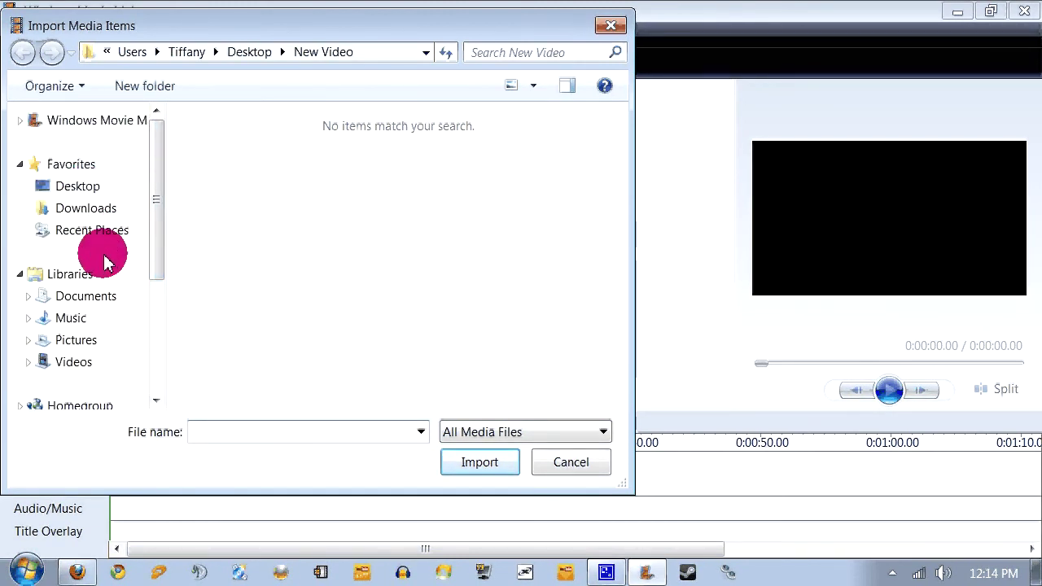
click(66, 187)
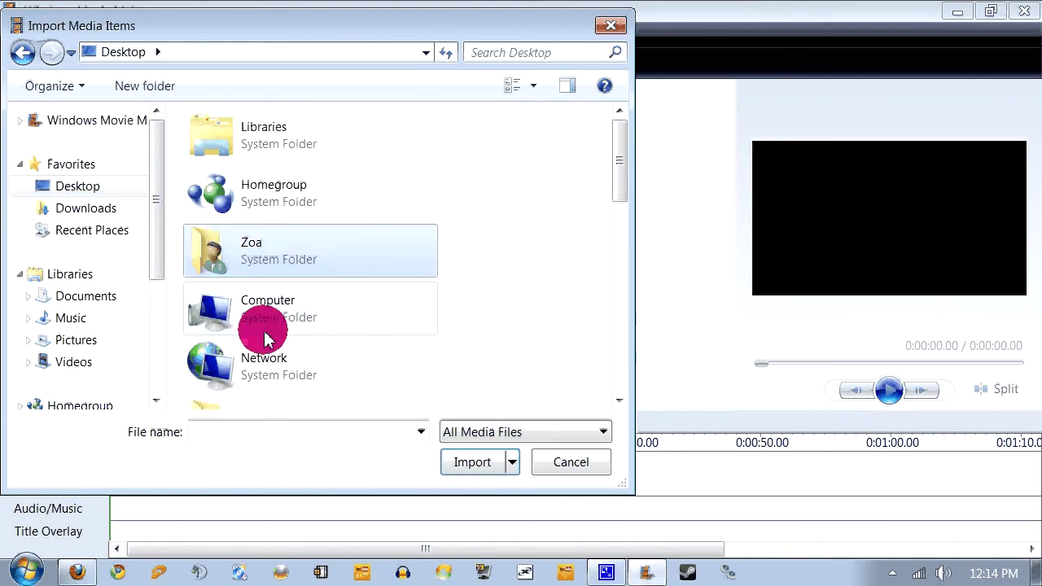
scroll(267, 326, down, 5)
scroll(274, 314, up, 1)
scroll(274, 275, up, 1)
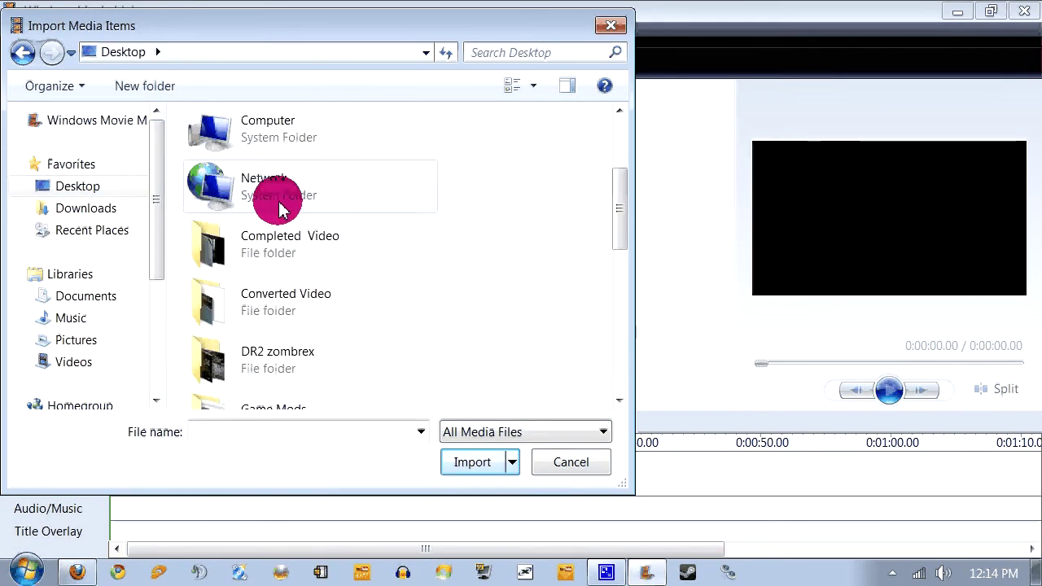
scroll(391, 268, down, 5)
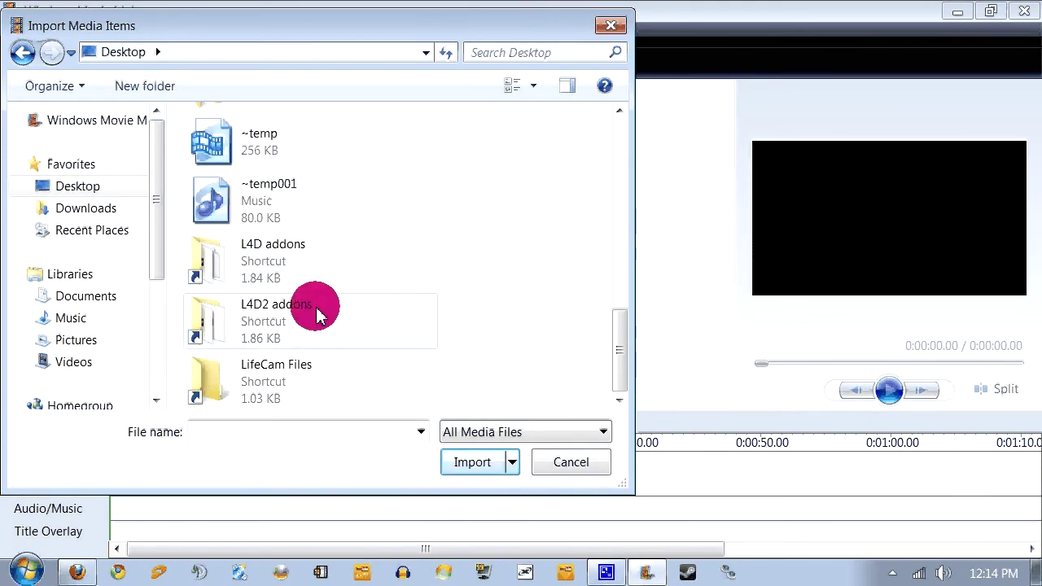
scroll(322, 302, up, 5)
double_click(325, 293)
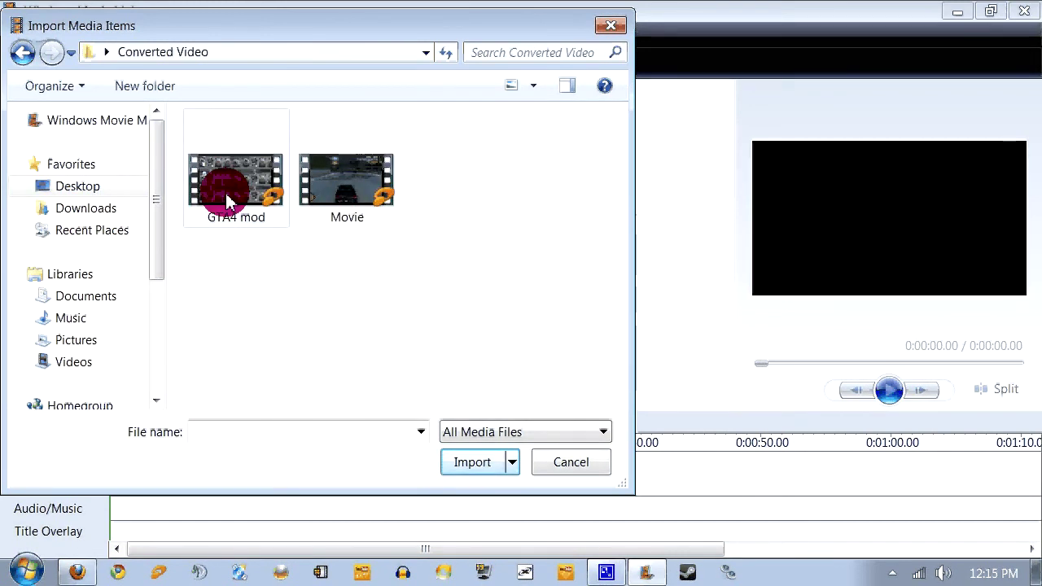
double_click(227, 197)
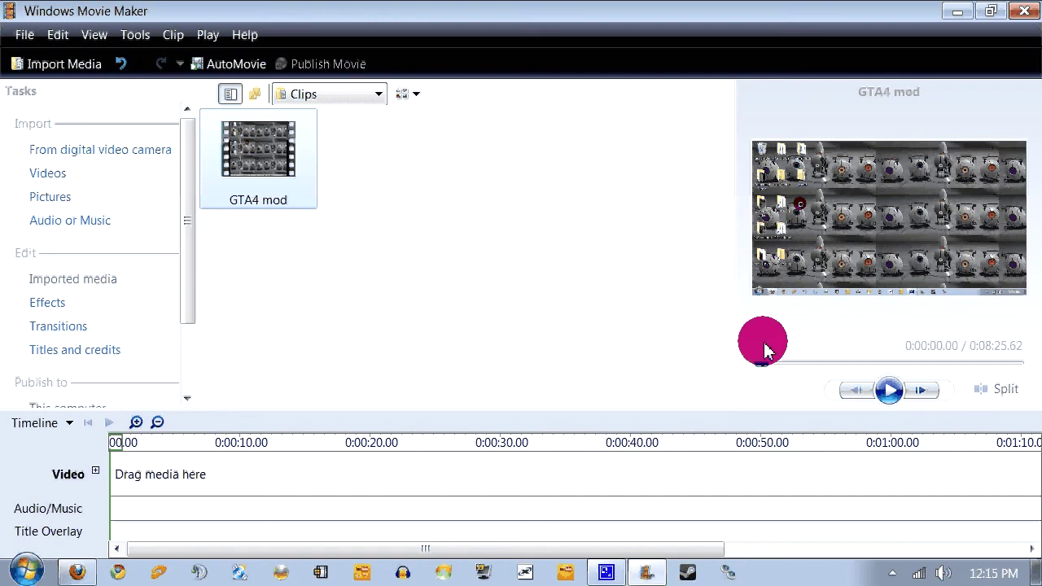
Put the GTA4 mod clip on the video track and begin publishing it to this computer.
drag(241, 201, 162, 468)
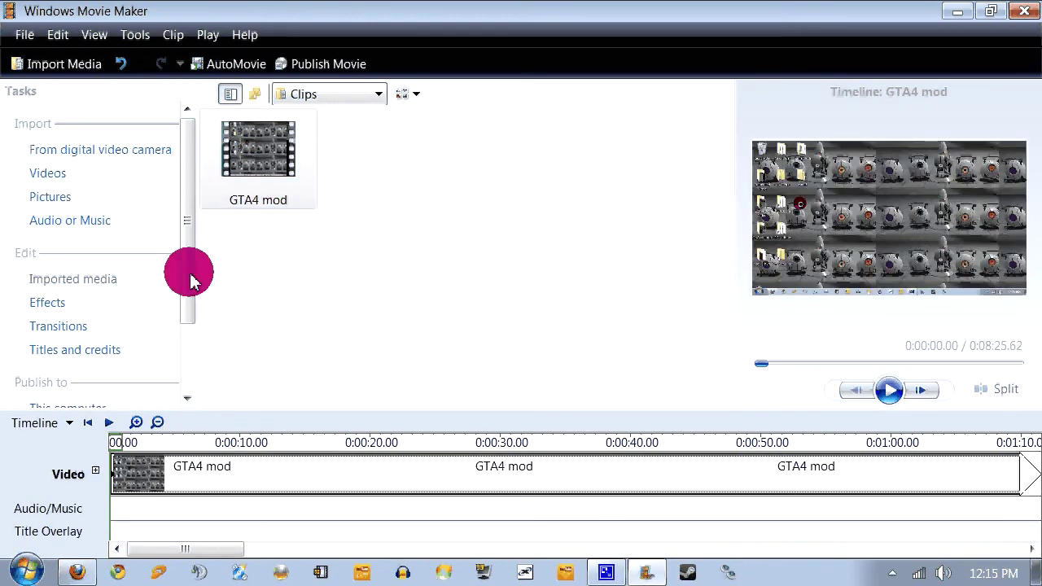
drag(190, 281, 186, 348)
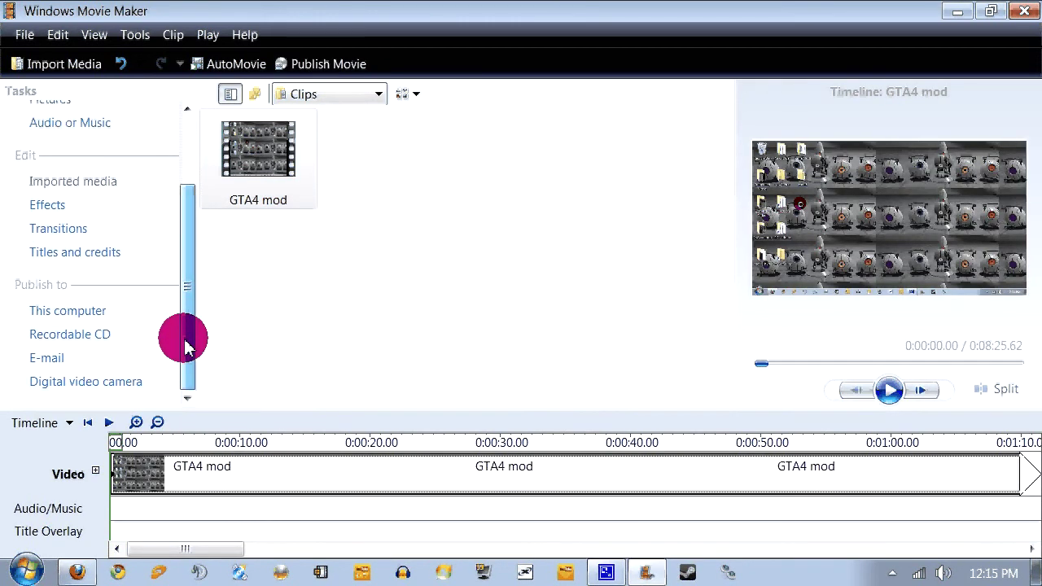
click(92, 313)
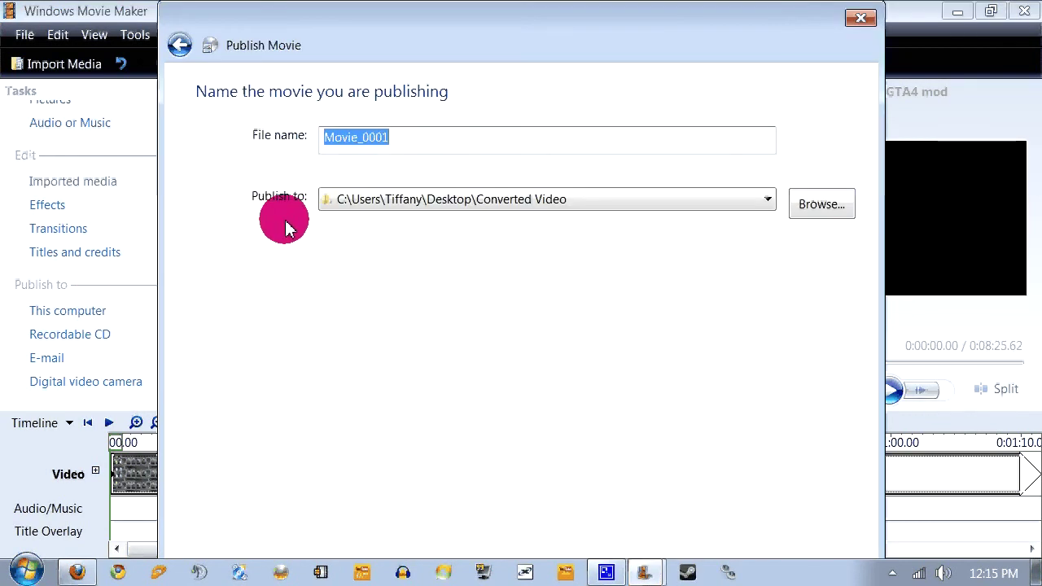
Keep the name Movie_0001, look over the DV-AVI (NTSC) format choice, then cancel publishing.
key(Return)
click(228, 262)
click(361, 265)
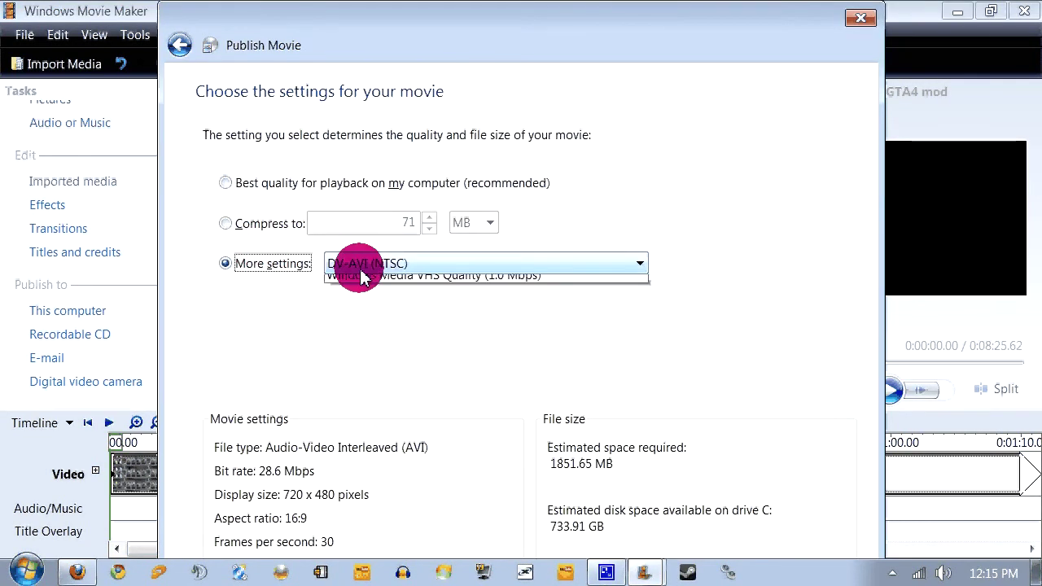
click(362, 282)
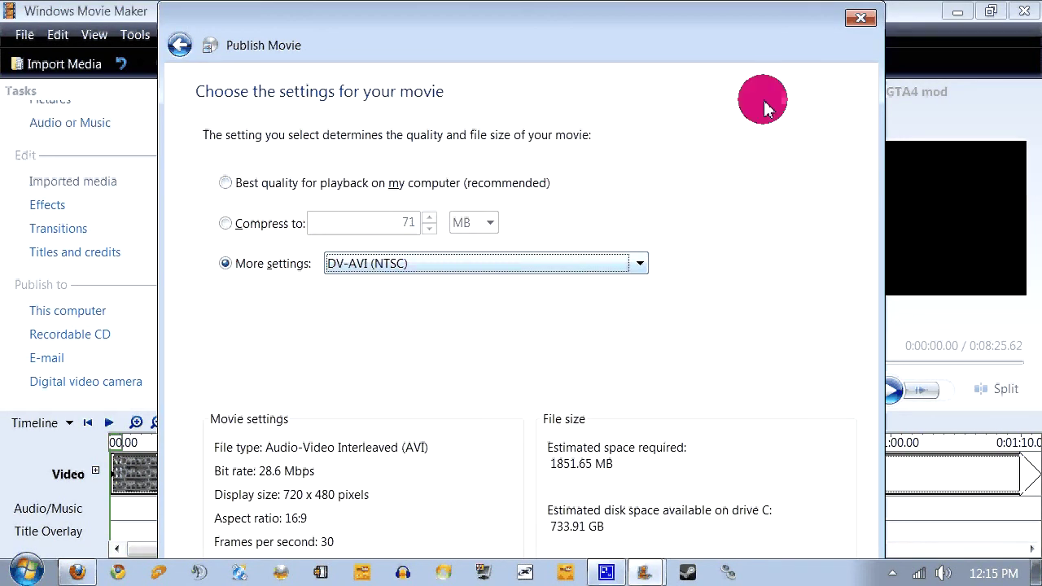
click(847, 22)
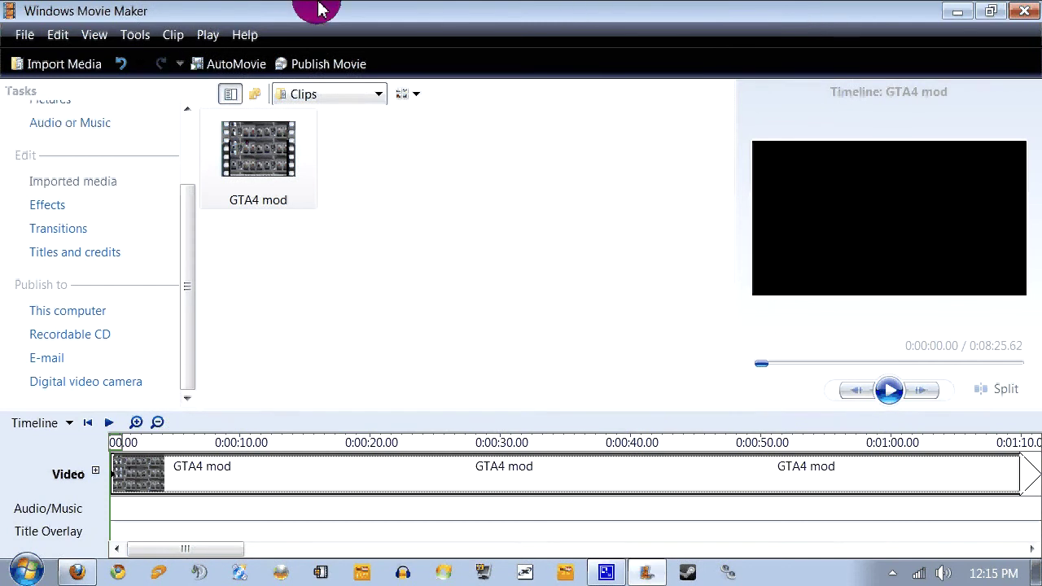
click(23, 37)
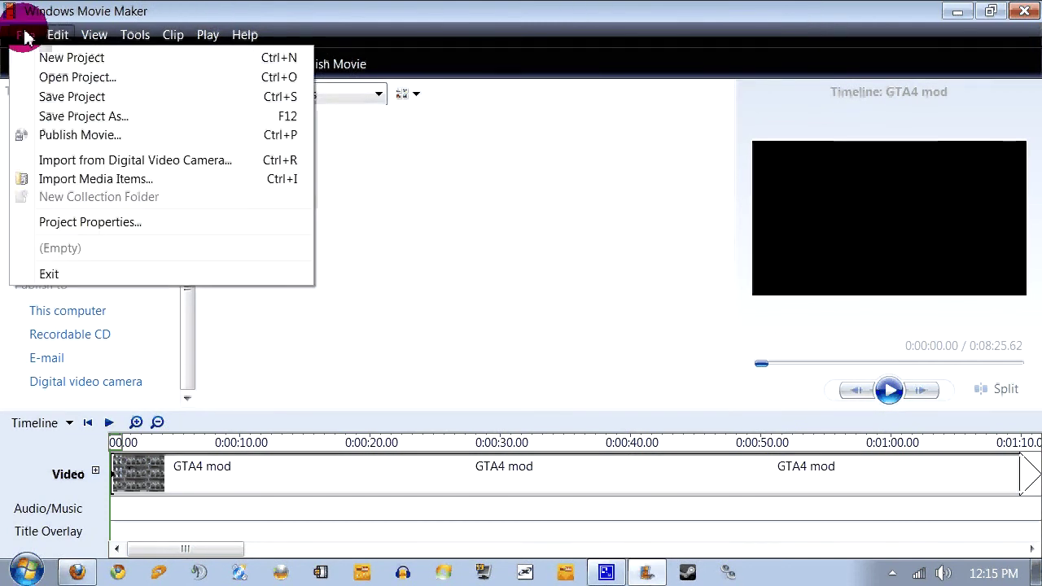
click(54, 136)
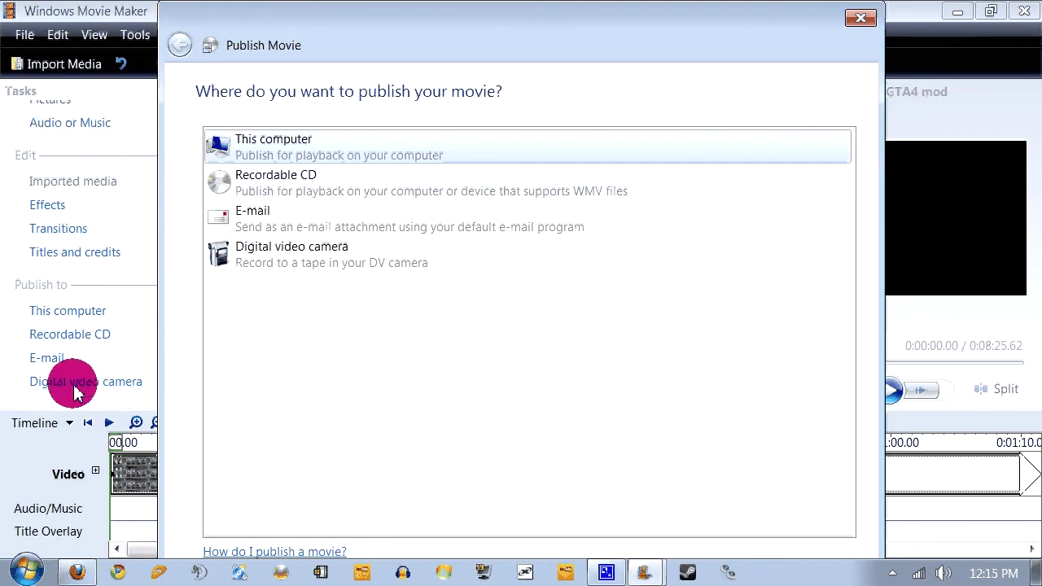
click(289, 156)
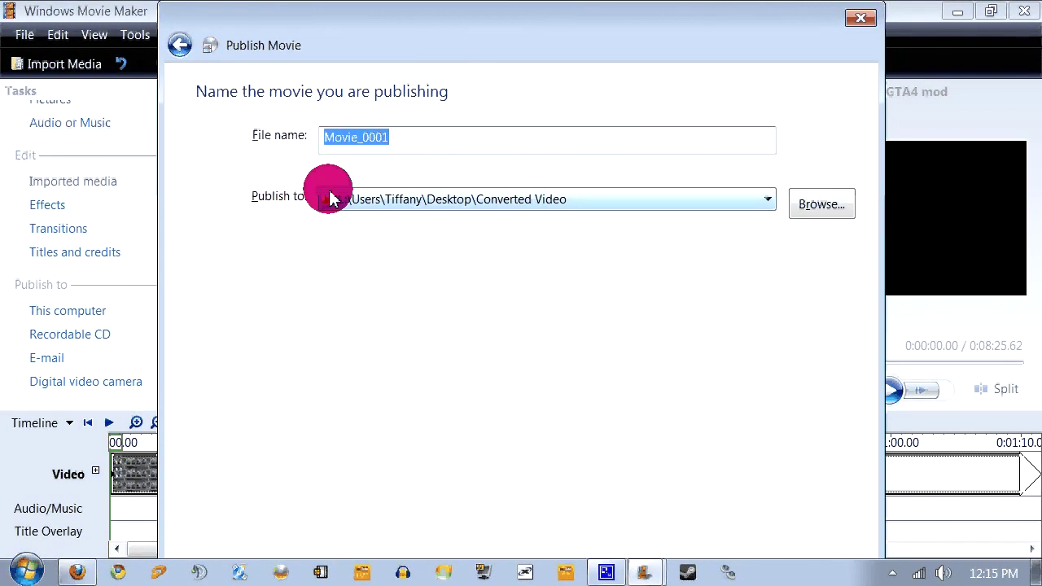
key(Return)
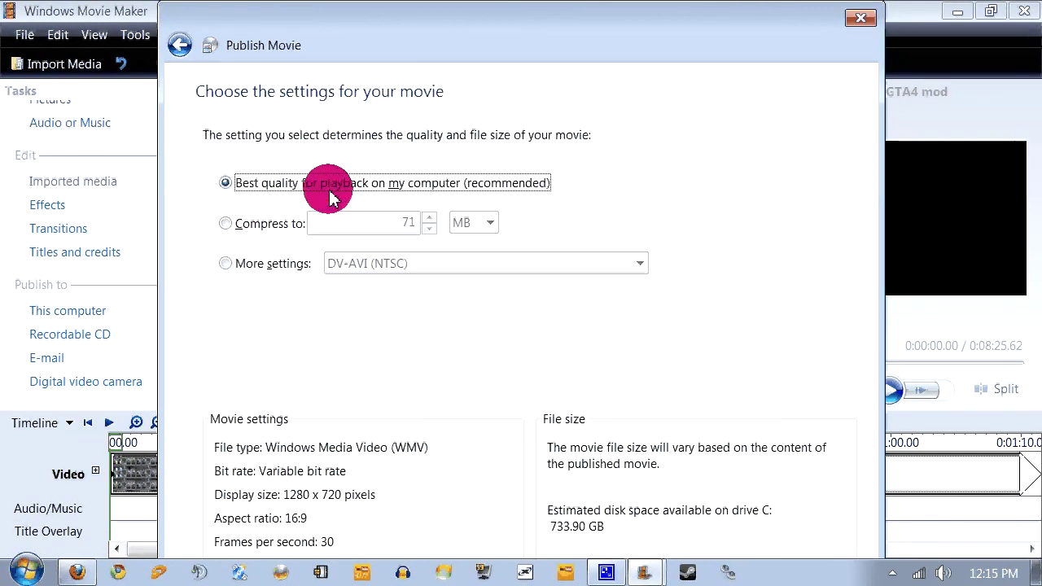
click(261, 267)
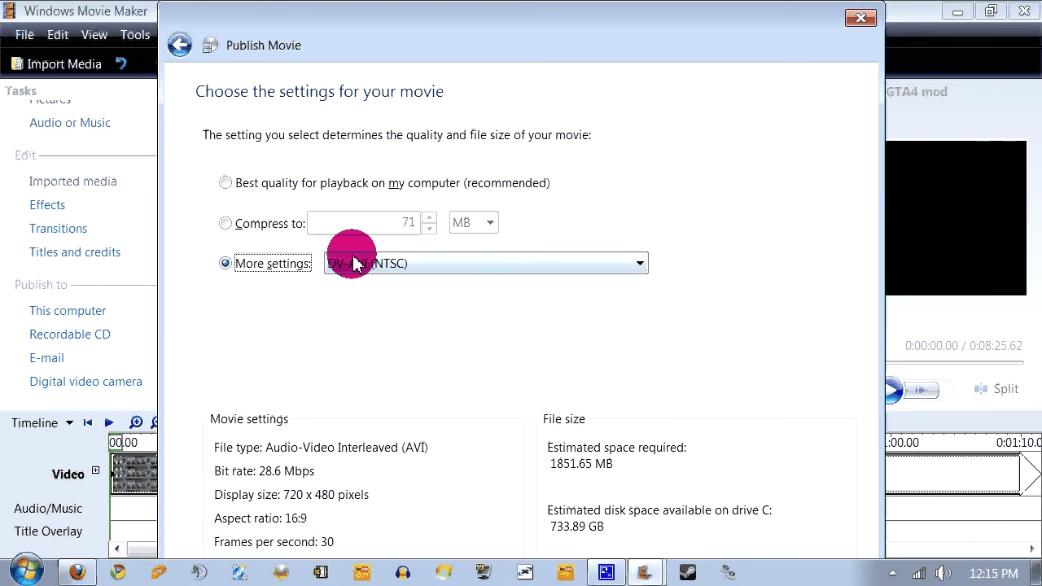
click(358, 265)
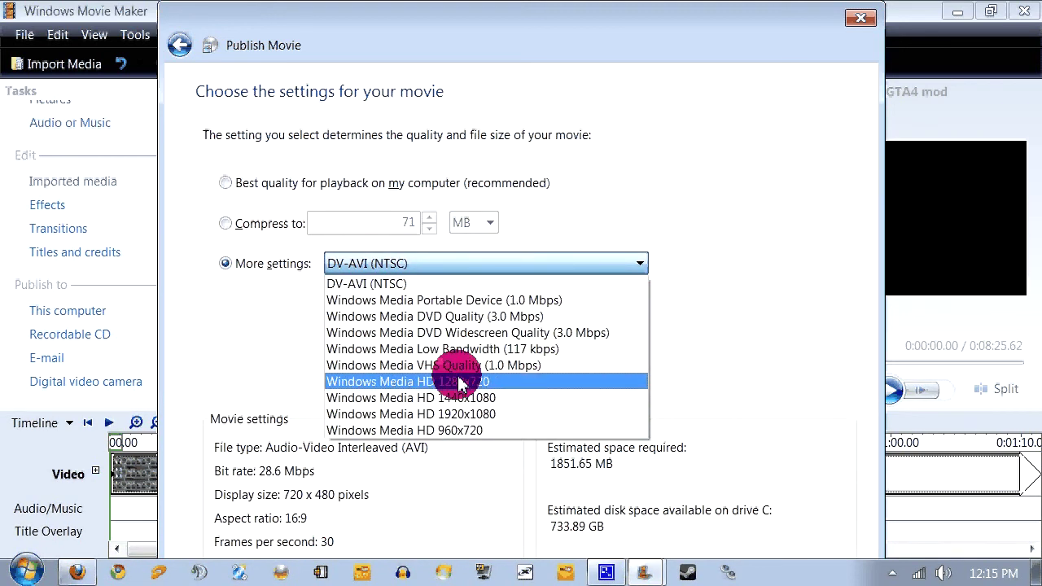
click(281, 345)
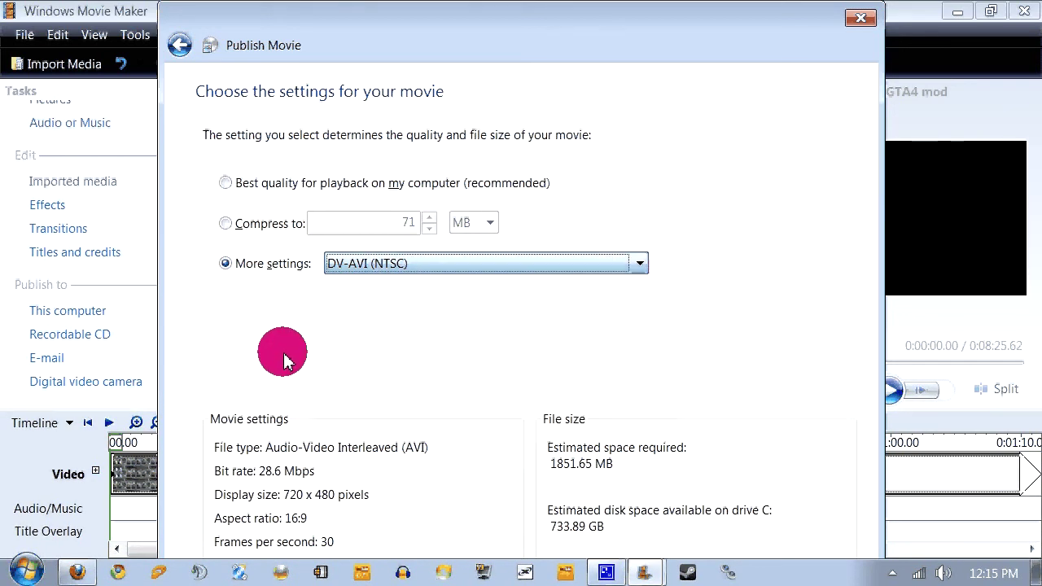
click(850, 24)
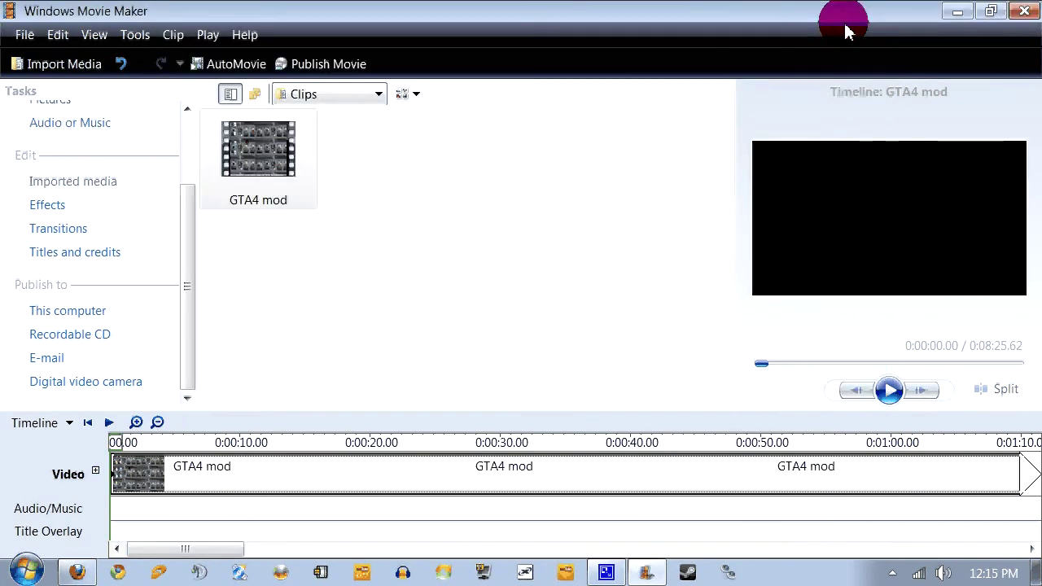
Remove the GTA4 mod clip from the collection and close Movie Maker without saving.
click(1030, 15)
key(Escape)
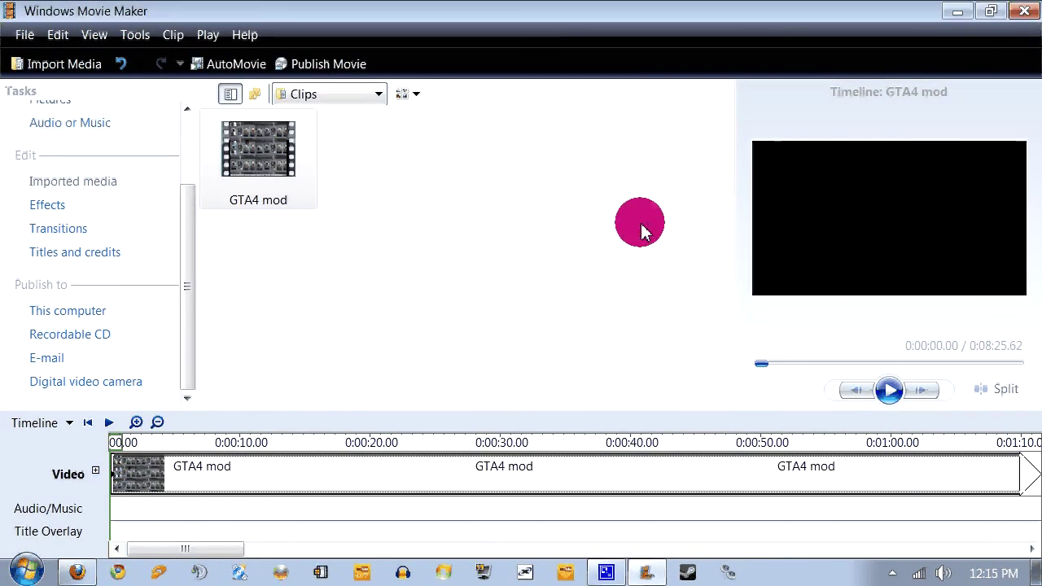
click(226, 167)
right_click(227, 171)
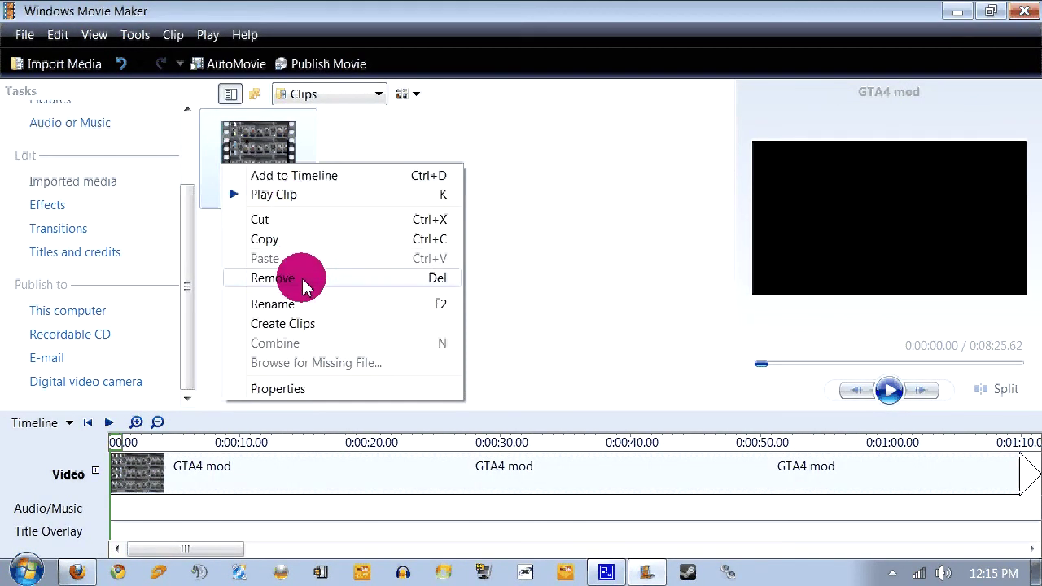
click(300, 273)
click(1023, 10)
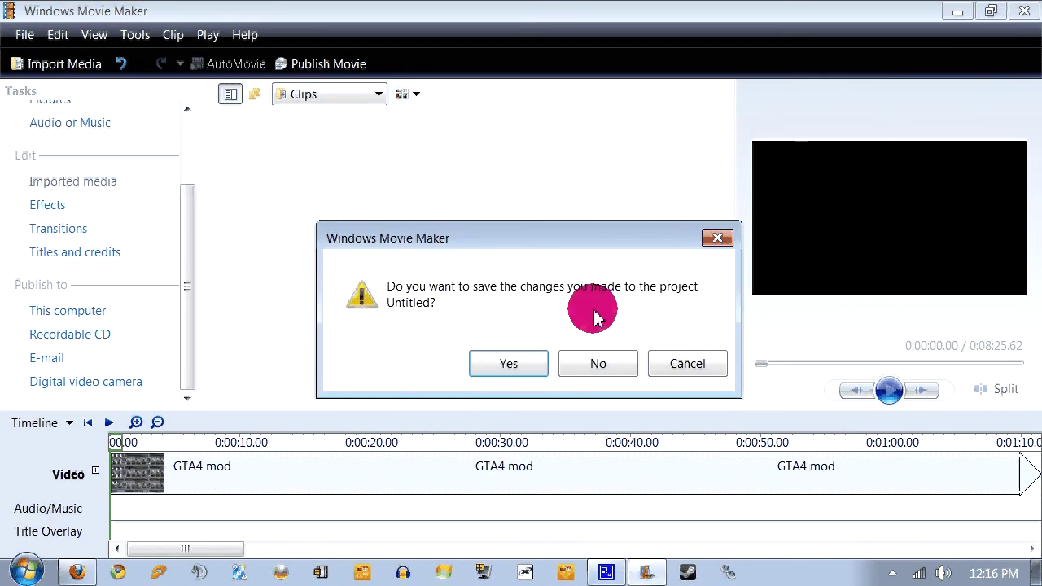
click(594, 363)
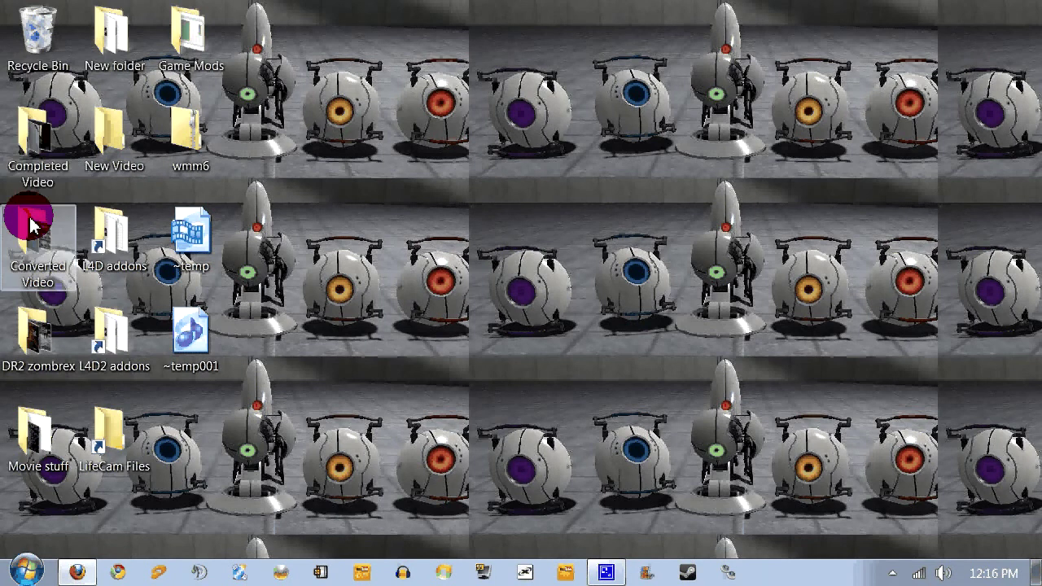
Confirm Movie in Converted Video is 1280x720, 00:04:24 and 169 MB, then play it.
double_click(54, 226)
click(480, 157)
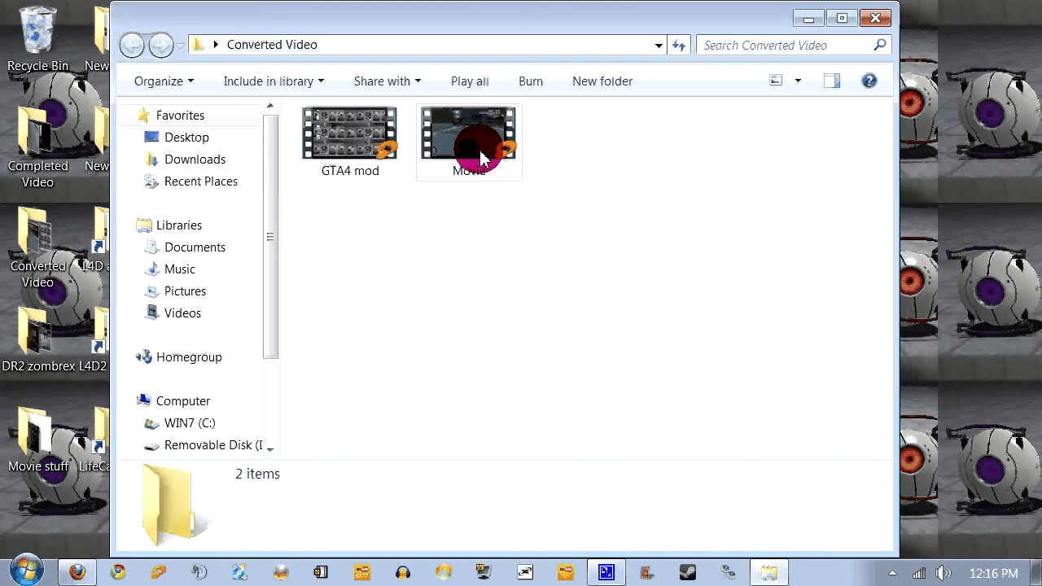
right_click(480, 155)
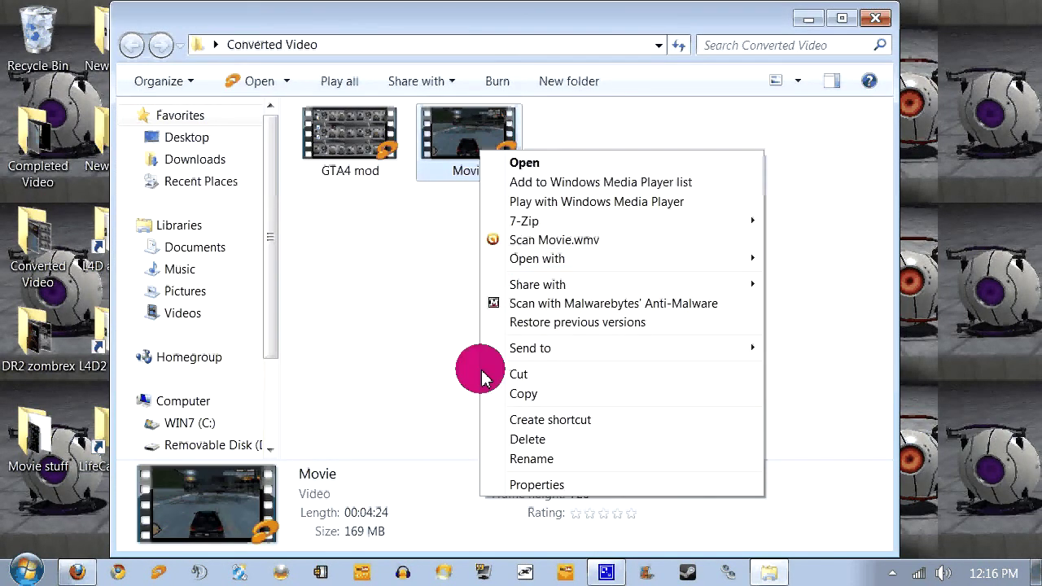
click(511, 484)
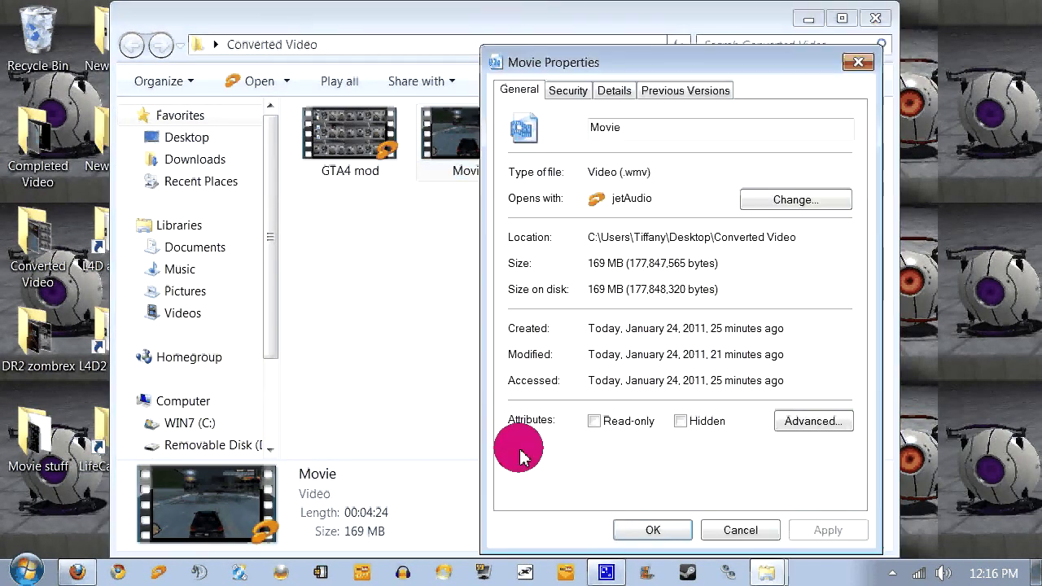
click(570, 91)
click(602, 90)
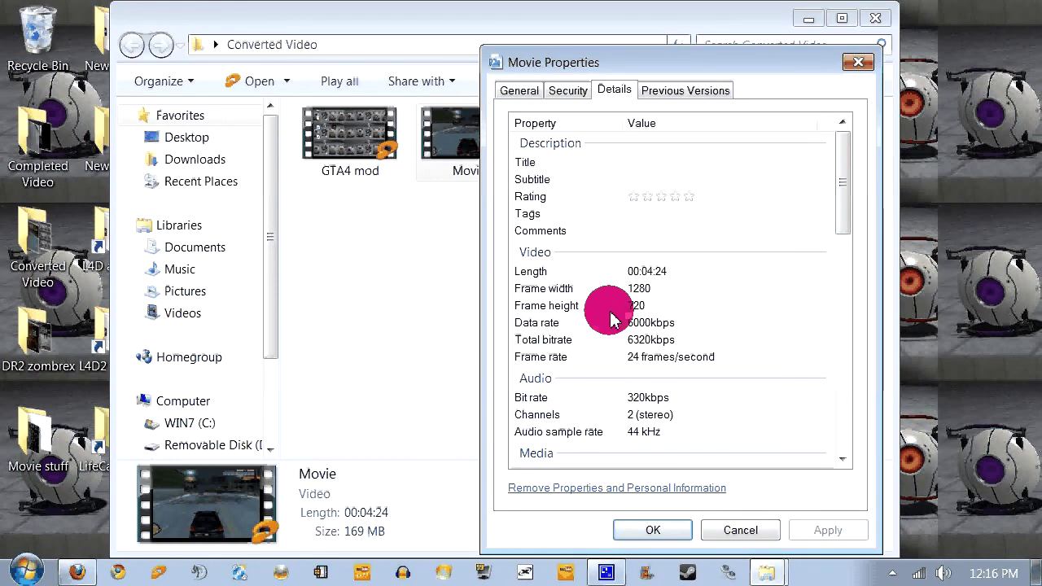
scroll(653, 349, down, 1)
scroll(581, 320, up, 1)
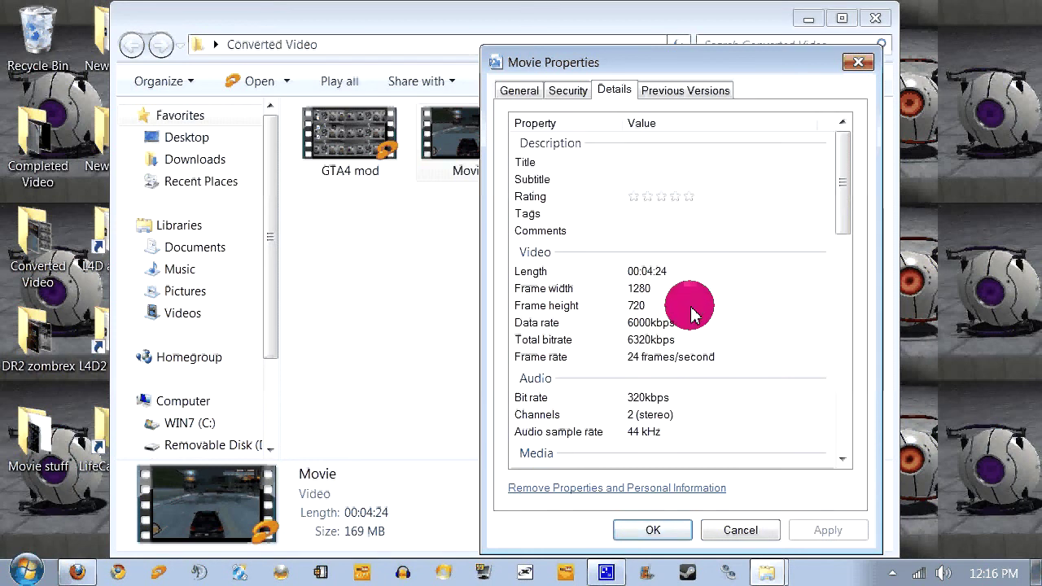
click(852, 65)
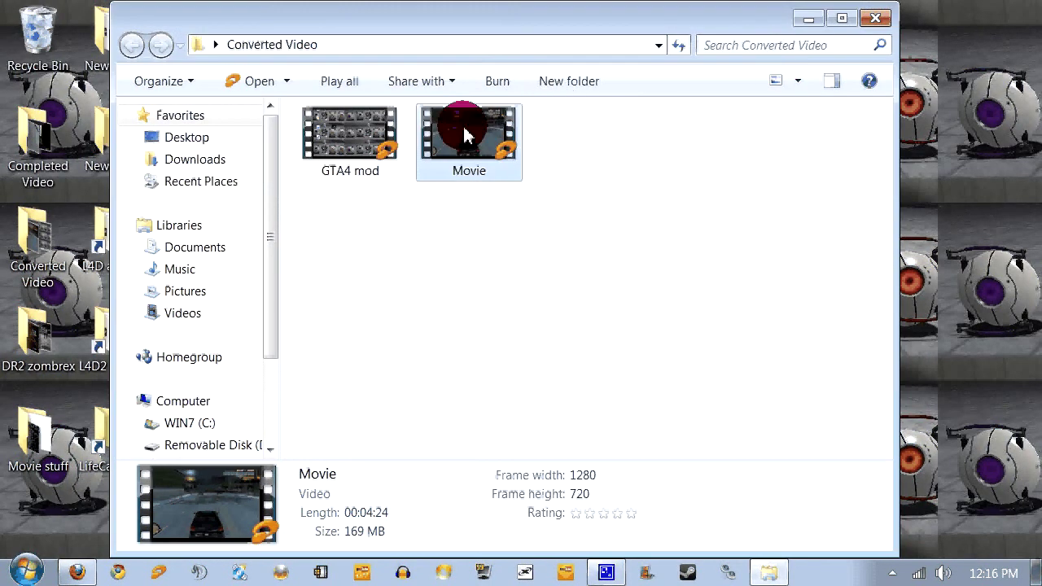
double_click(465, 132)
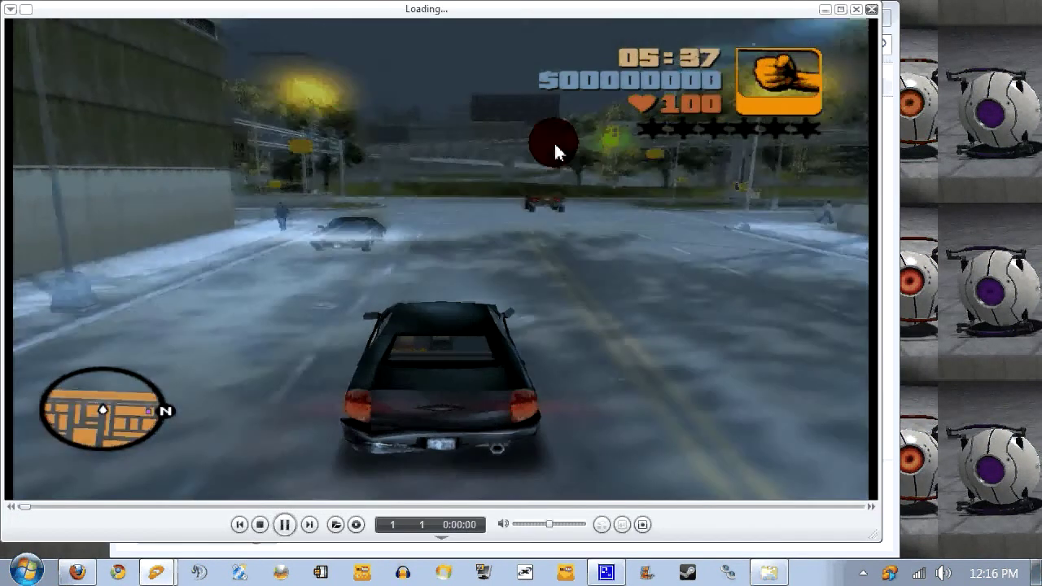
Watch Movie.wmv full screen in jetAudio, return it to a window, then close jetAudio.
double_click(553, 143)
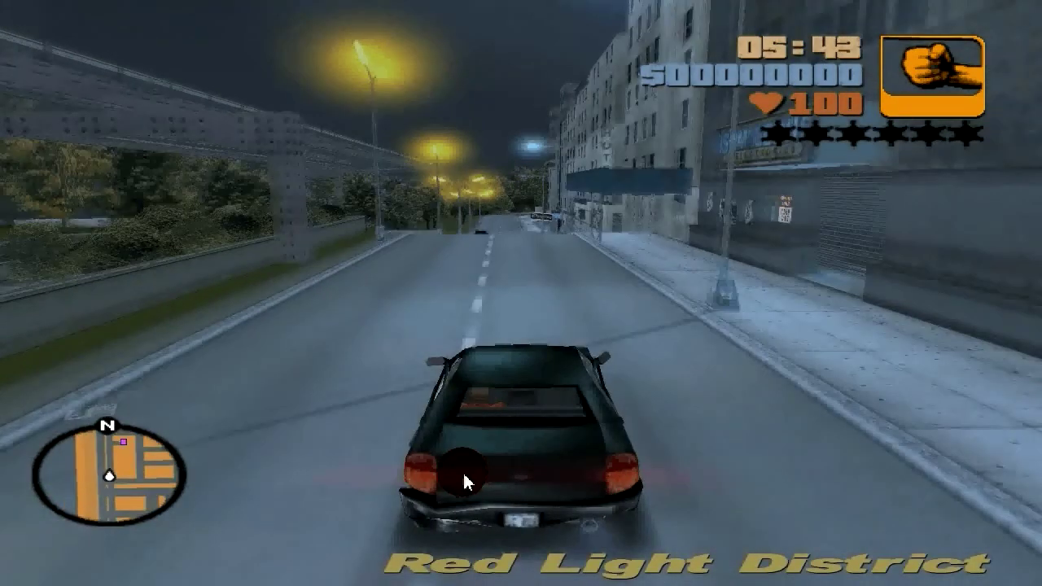
double_click(464, 481)
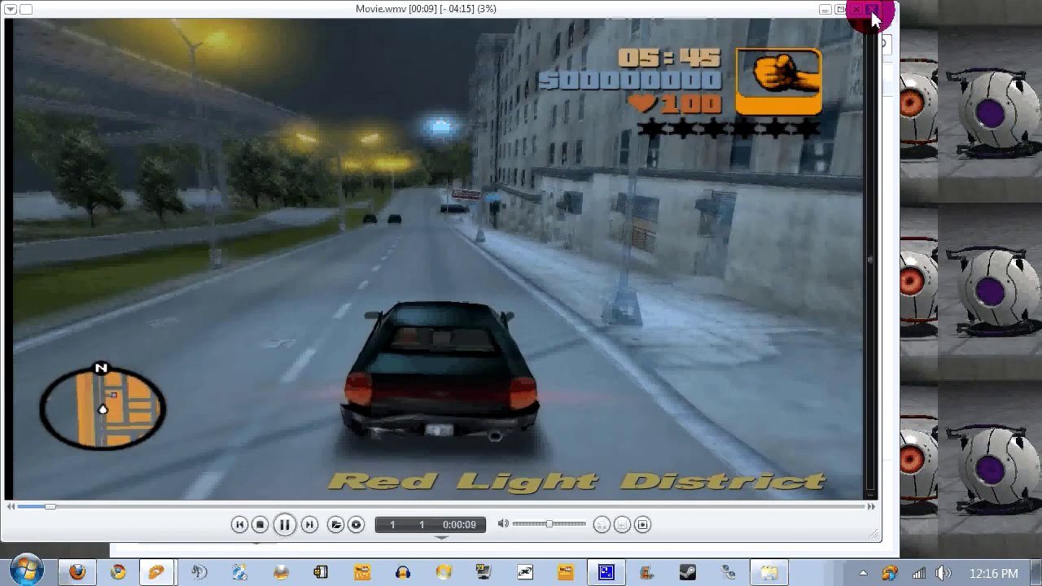
click(871, 10)
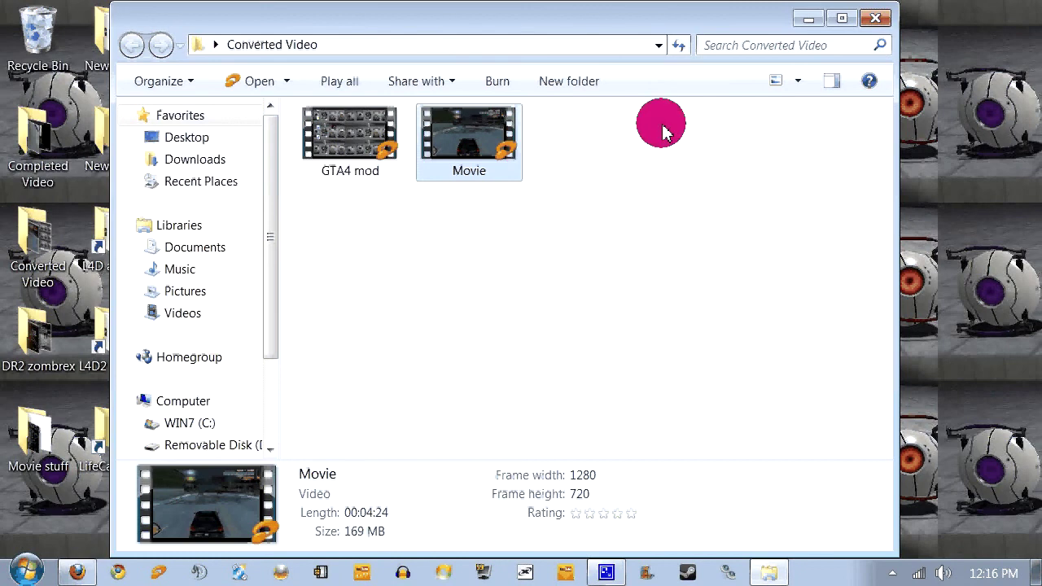
Close the Converted Video window and restore CamStudio from the hidden tray icons.
click(876, 18)
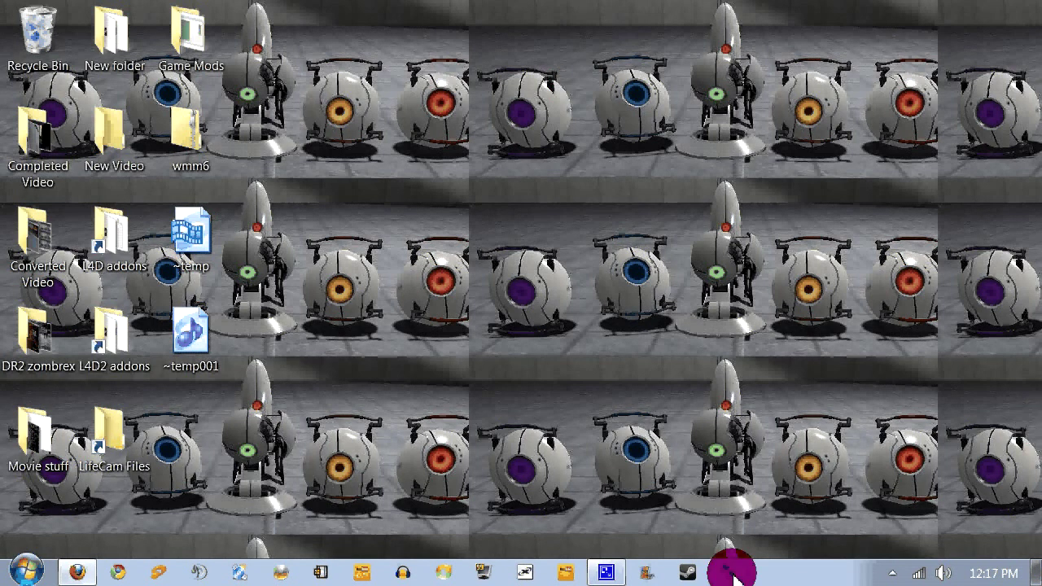
click(603, 572)
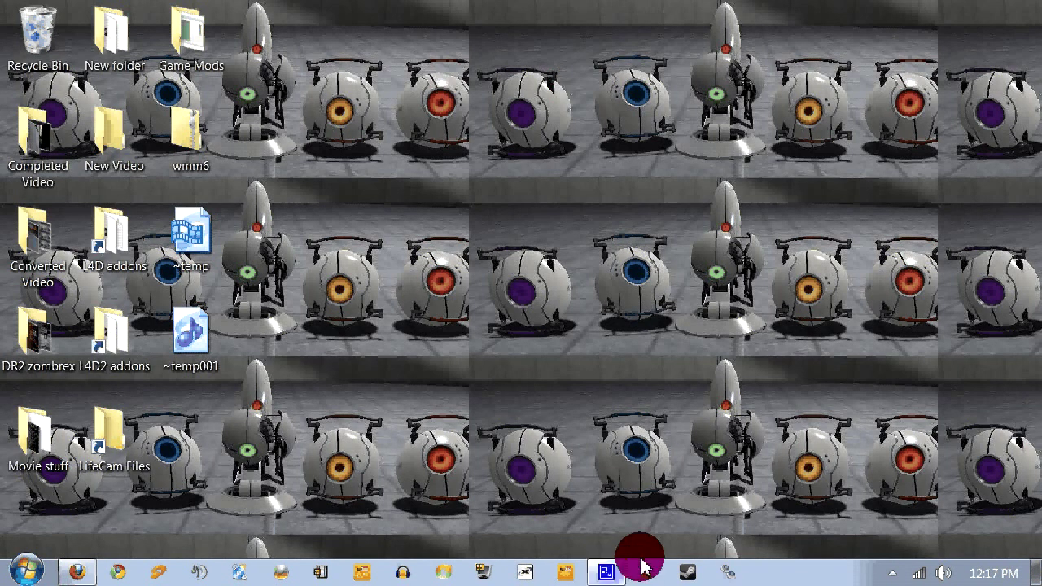
click(892, 573)
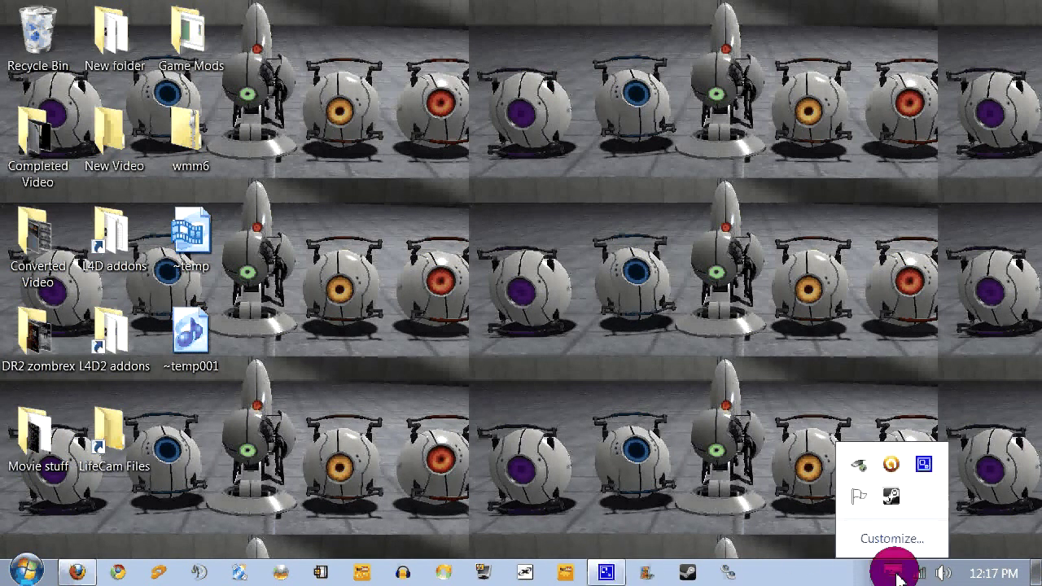
click(919, 469)
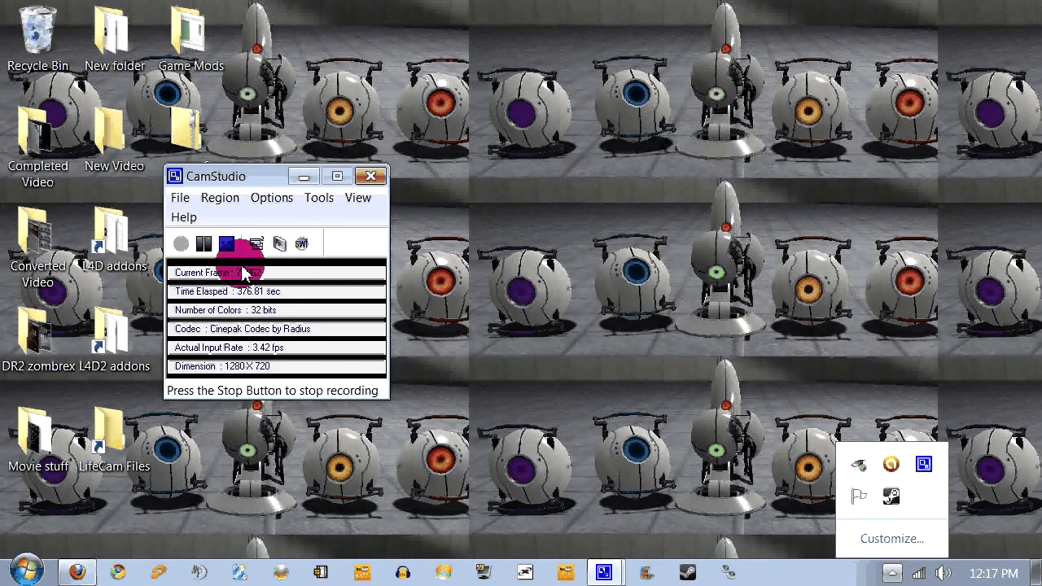